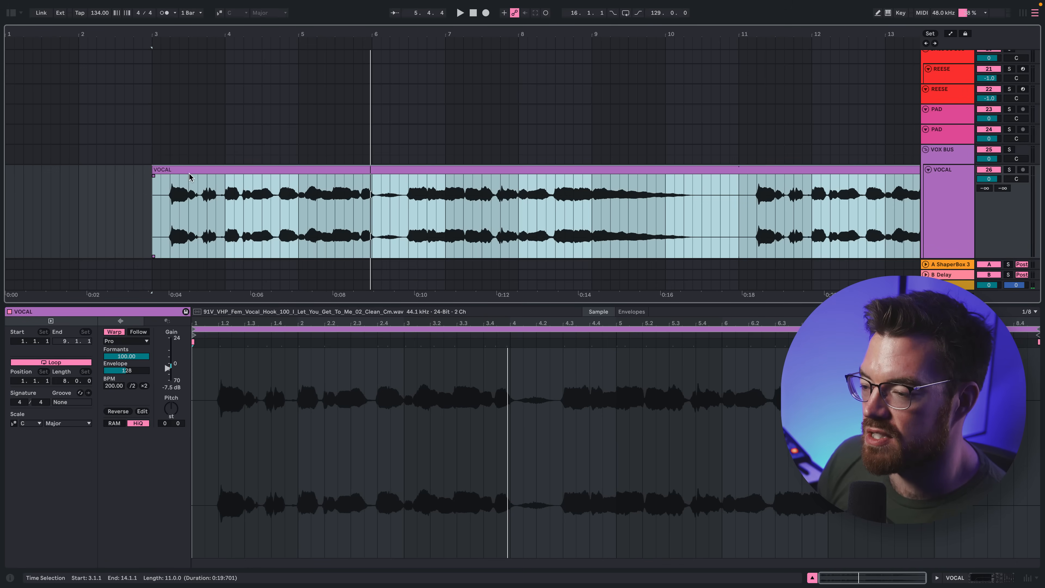
Step: Play the original vocal recording, and select and audition the pitched vocal clip at bar 49
key(space)
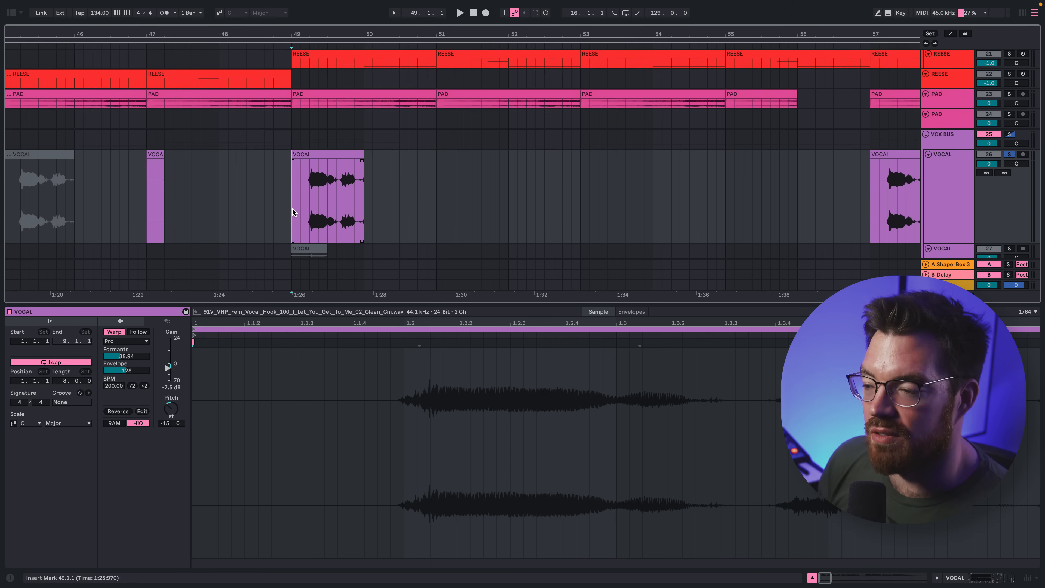
click(329, 154)
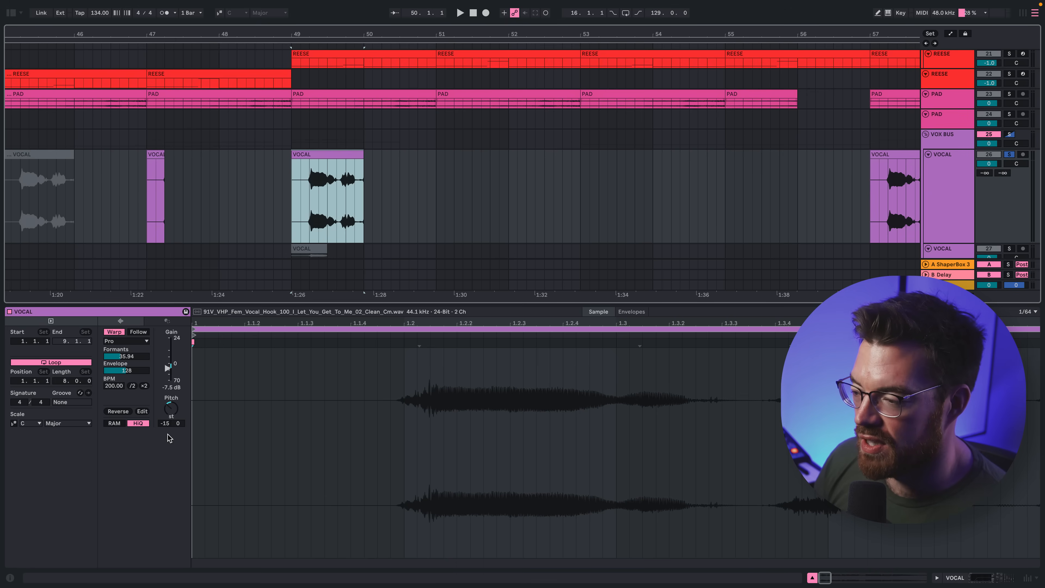
key(space)
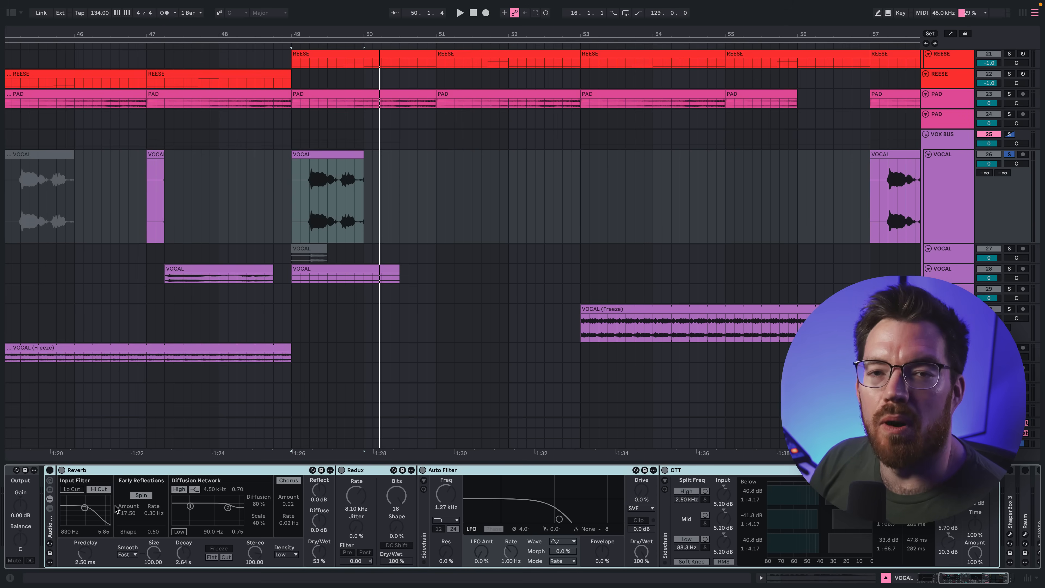
Step: Examine the Reverb, Redux and Auto Filter settings in the vocal track's effect rack
click(245, 470)
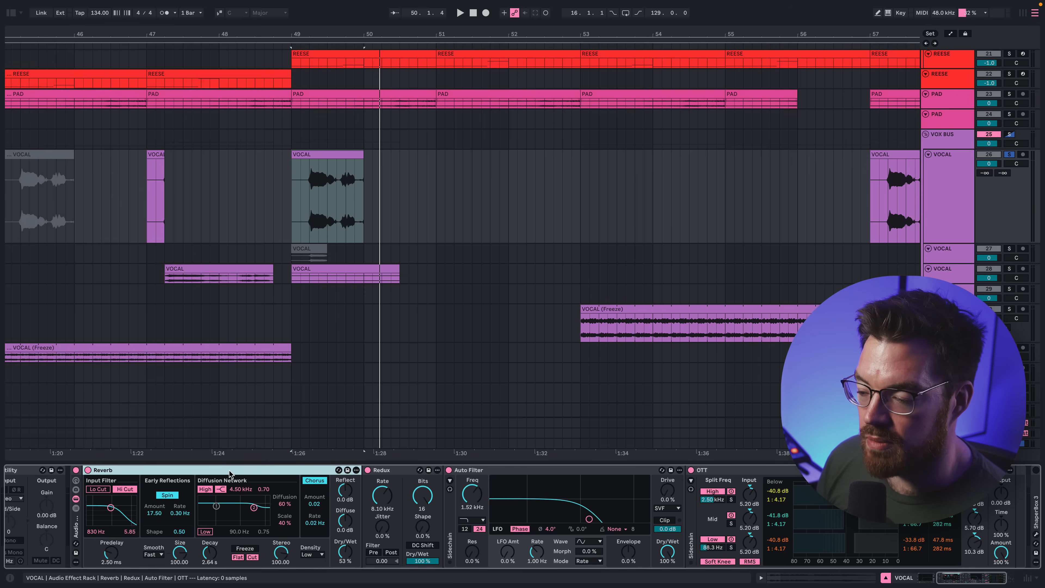
click(393, 475)
click(495, 472)
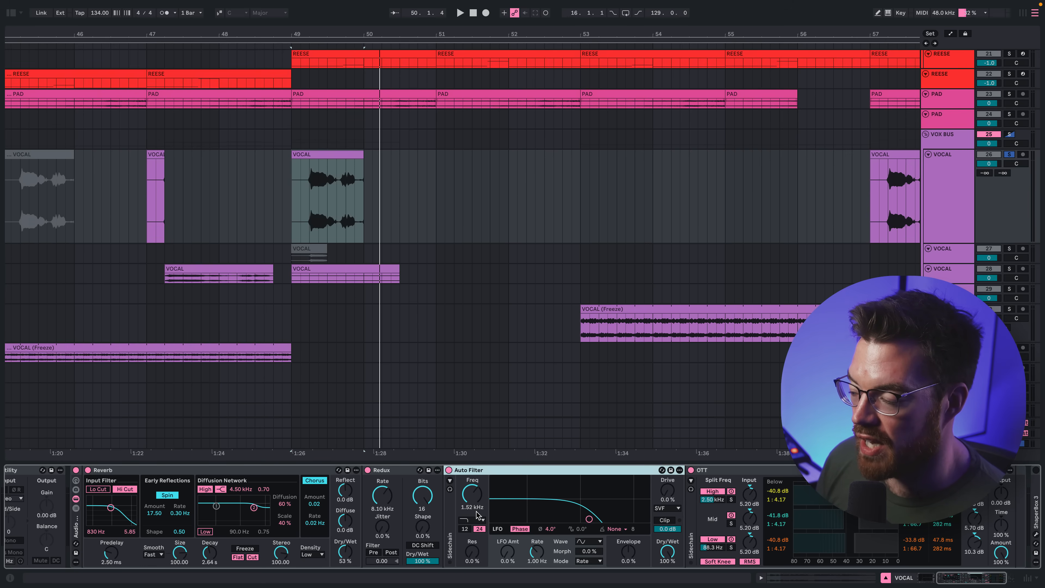
scroll(491, 515, right, 3)
click(628, 472)
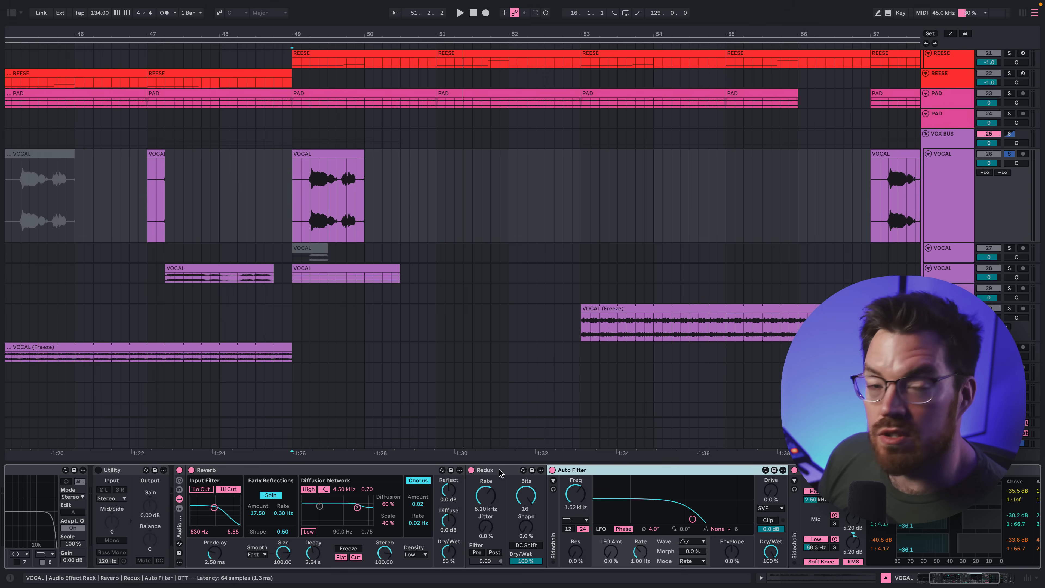
click(500, 472)
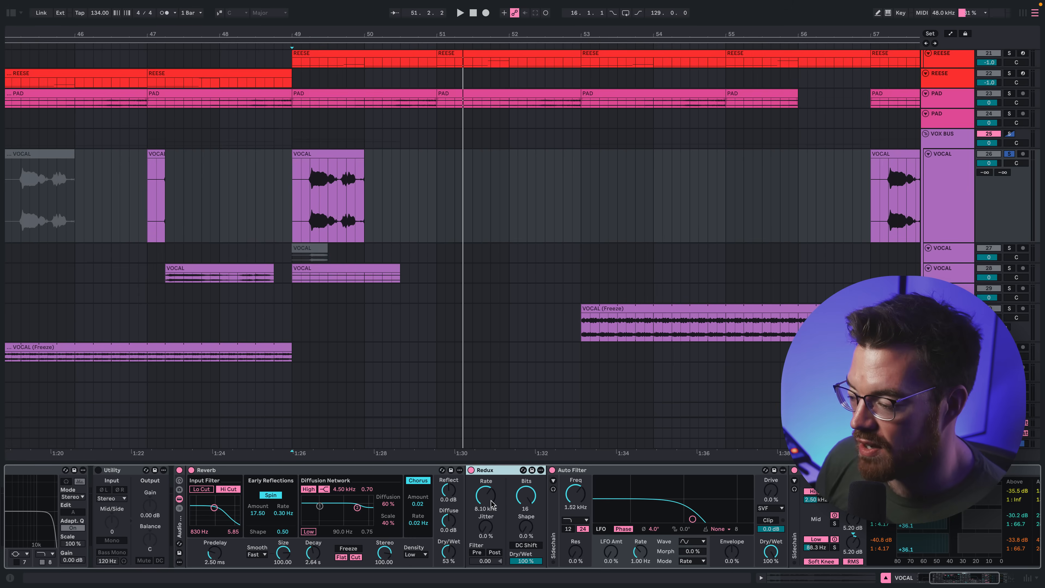
click(607, 489)
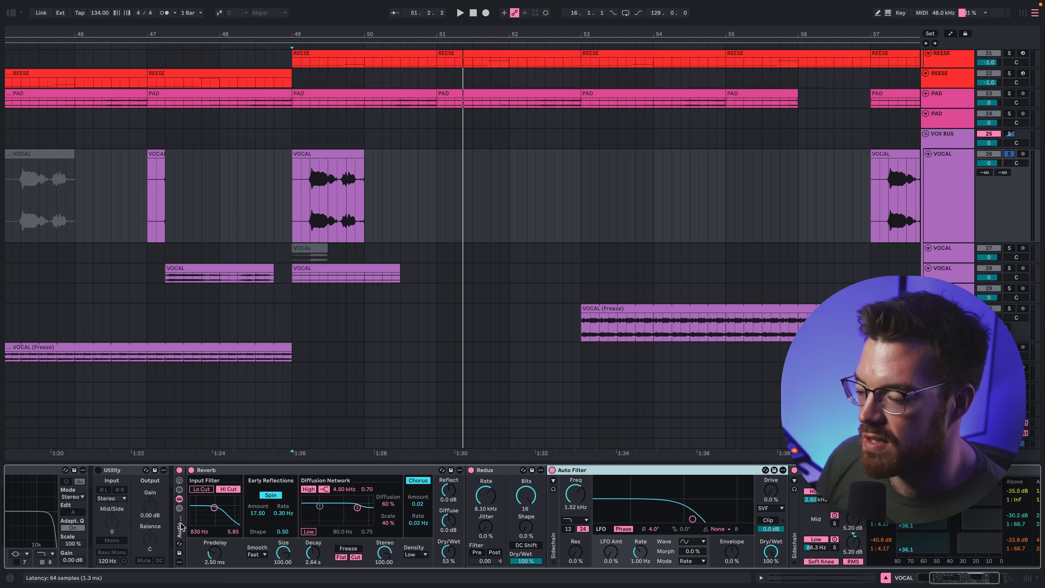
Step: Collapse the vocal's effect rack, enable and open the Raum reverb, and play the vocal from bar 49
double_click(179, 472)
double_click(210, 508)
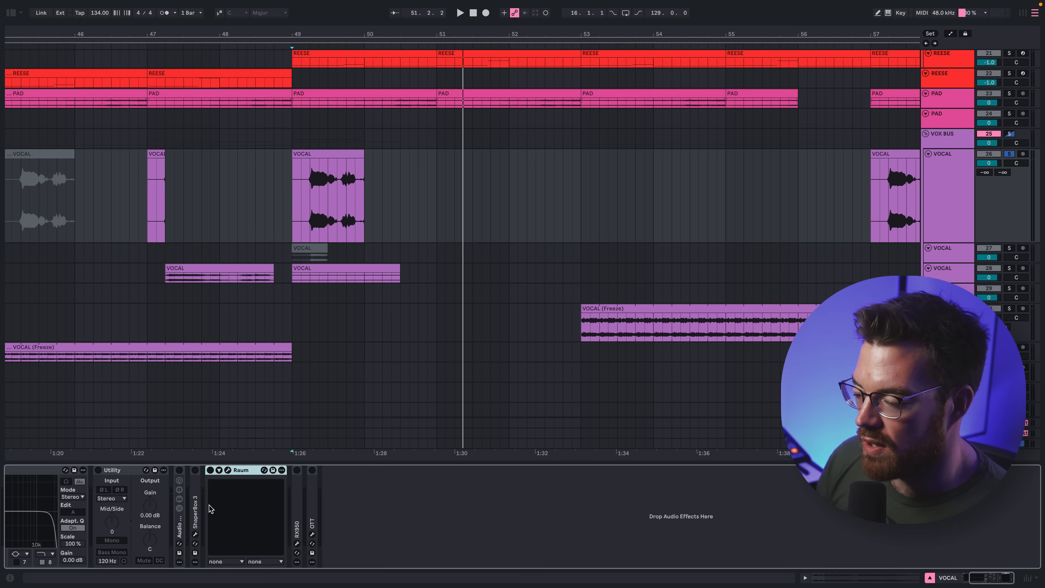
click(228, 470)
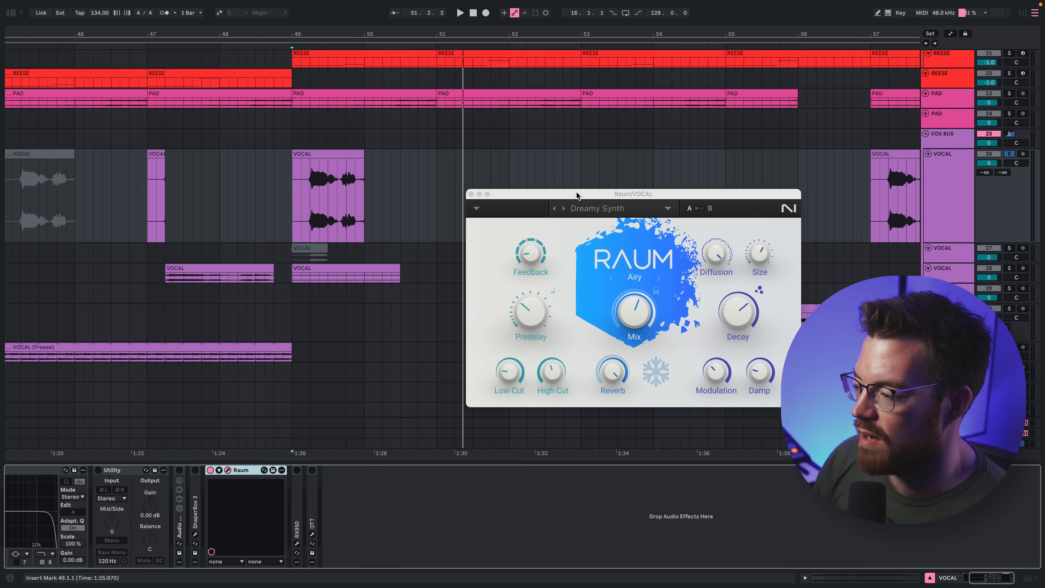
click(308, 200)
key(space)
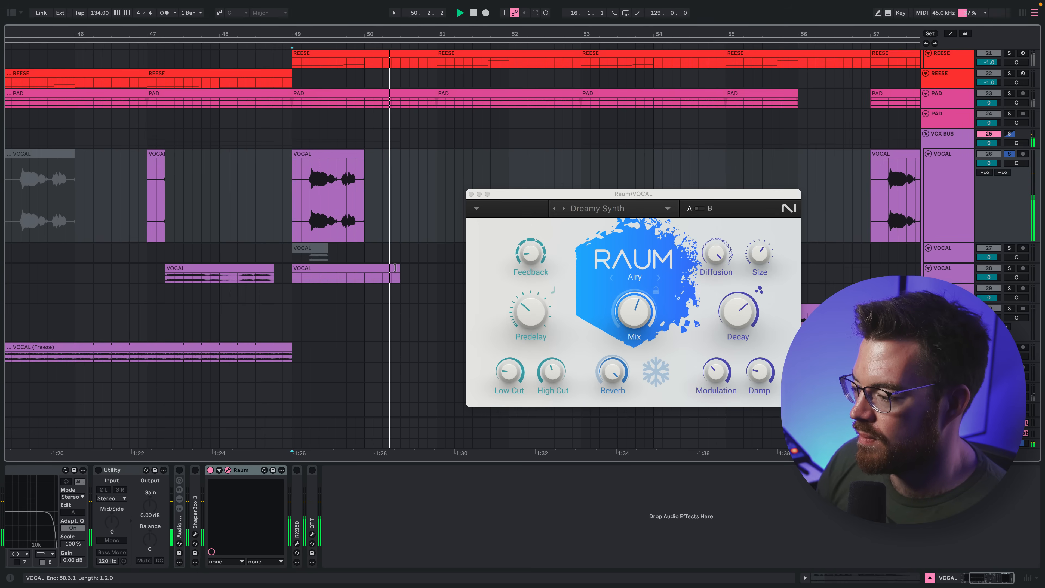
Step: Enable the RX950 converter on the vocal track and open its plug-in window
double_click(299, 481)
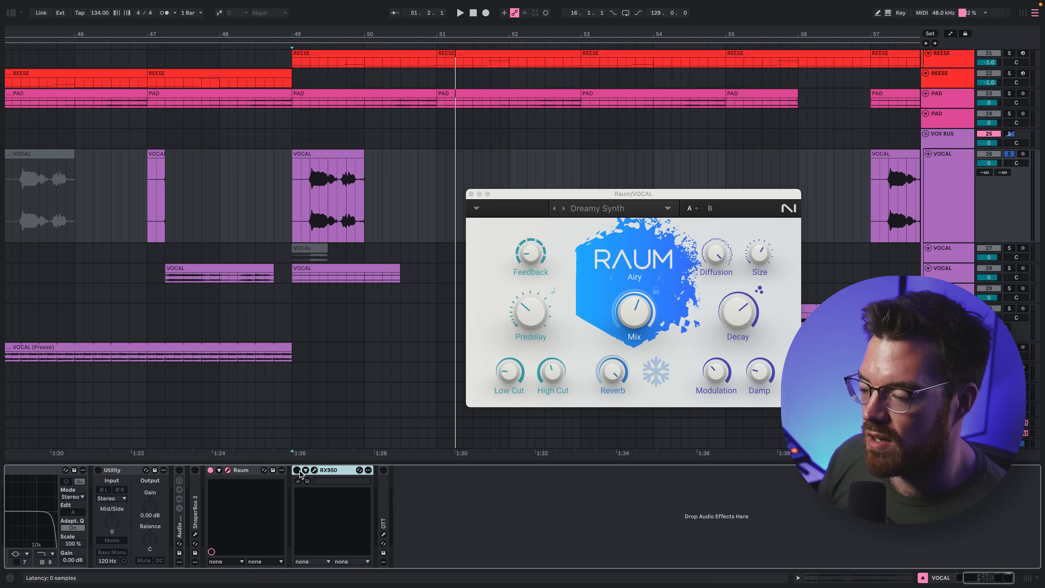
click(297, 470)
click(314, 470)
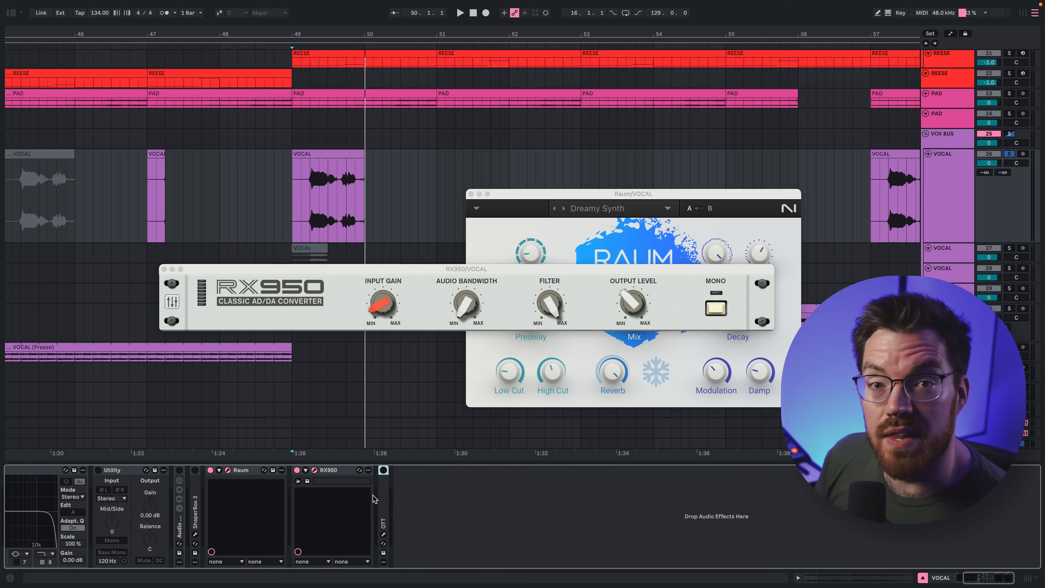
Step: Enable and open the OTT compressor on the vocal track, and play the processed vocal with the RX950 window in front
double_click(383, 488)
click(384, 470)
click(401, 470)
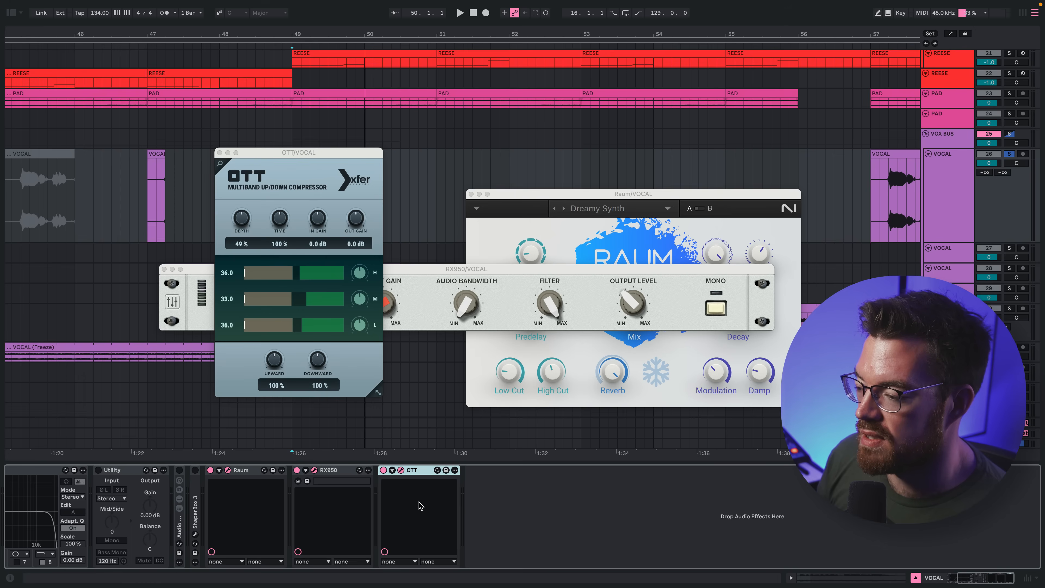
key(space)
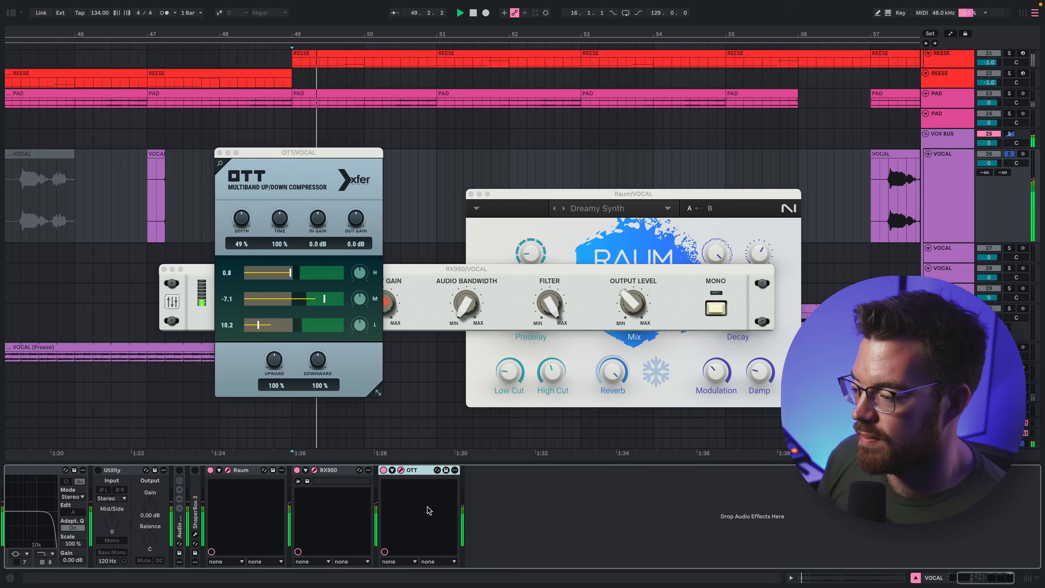
click(419, 269)
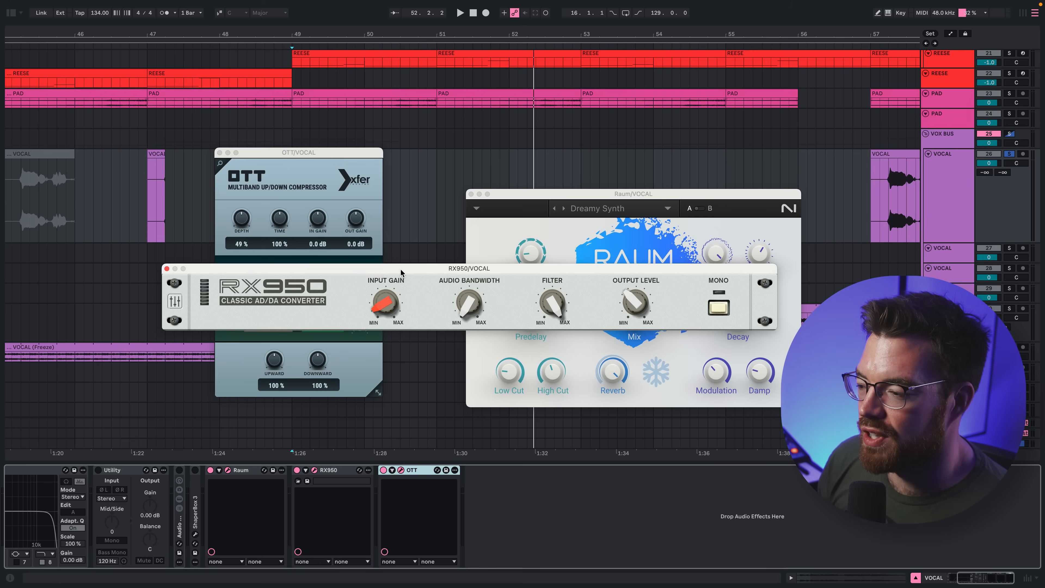
Step: Examine the Reverb, Crush and Filter shapers and the Burial Vocal FX preset in ShaperBox 3 on the vocal track
key(space)
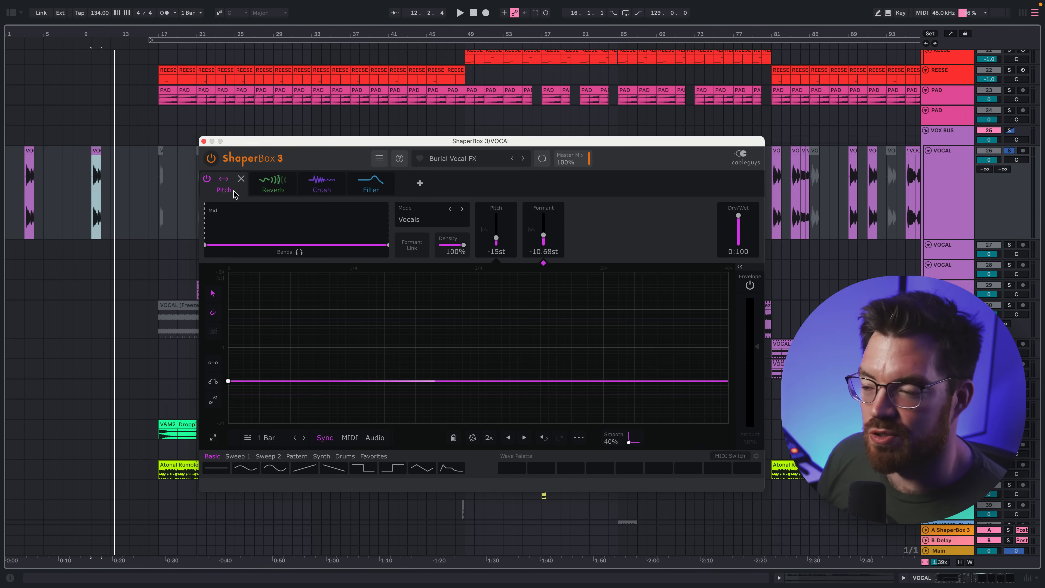
click(272, 185)
click(322, 186)
click(372, 191)
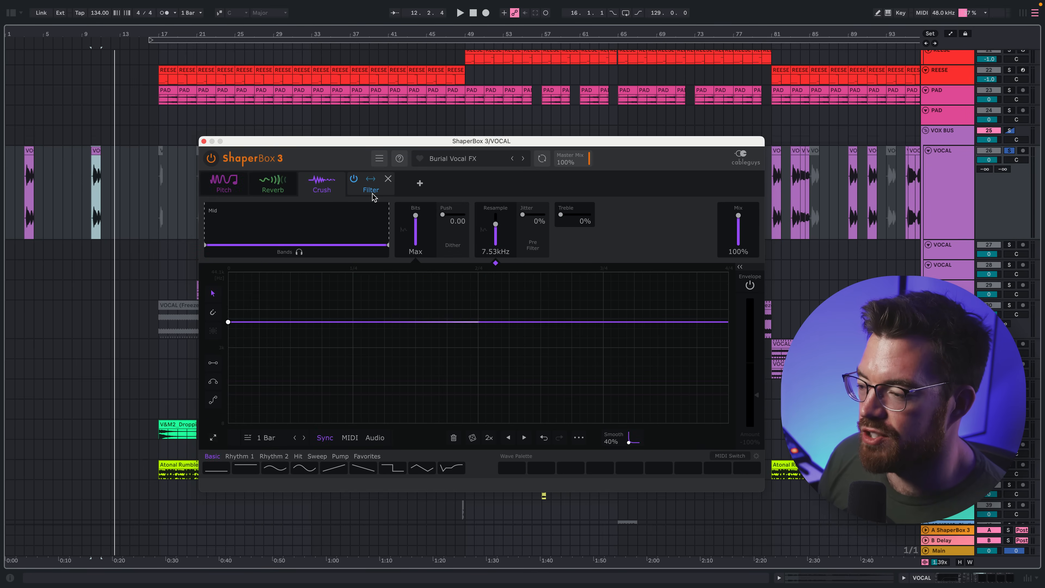
click(453, 158)
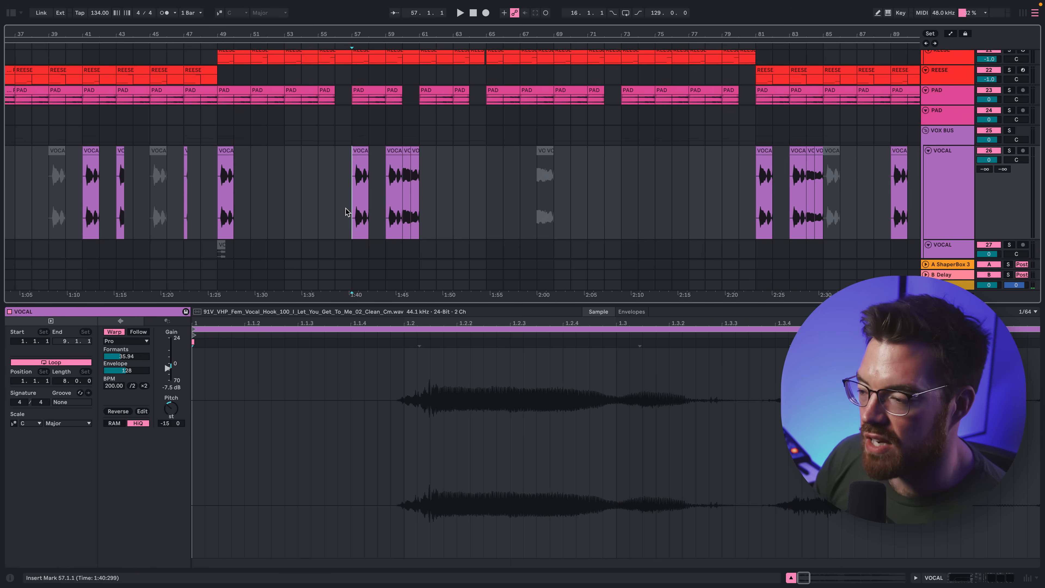
Step: Compare the pitch settings of the vocal clips between bars 57 and 61, and play that section
click(366, 151)
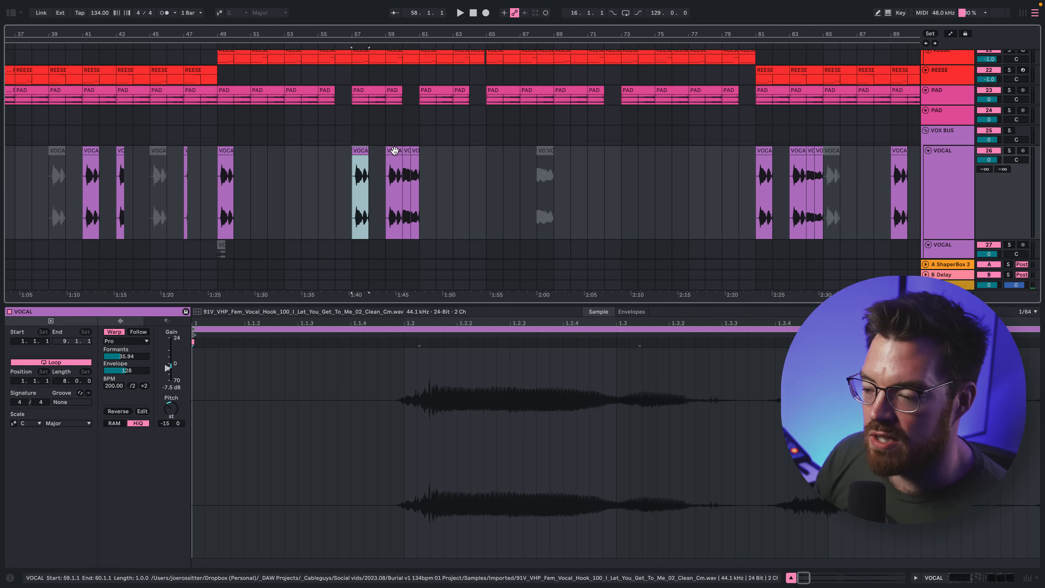
click(394, 151)
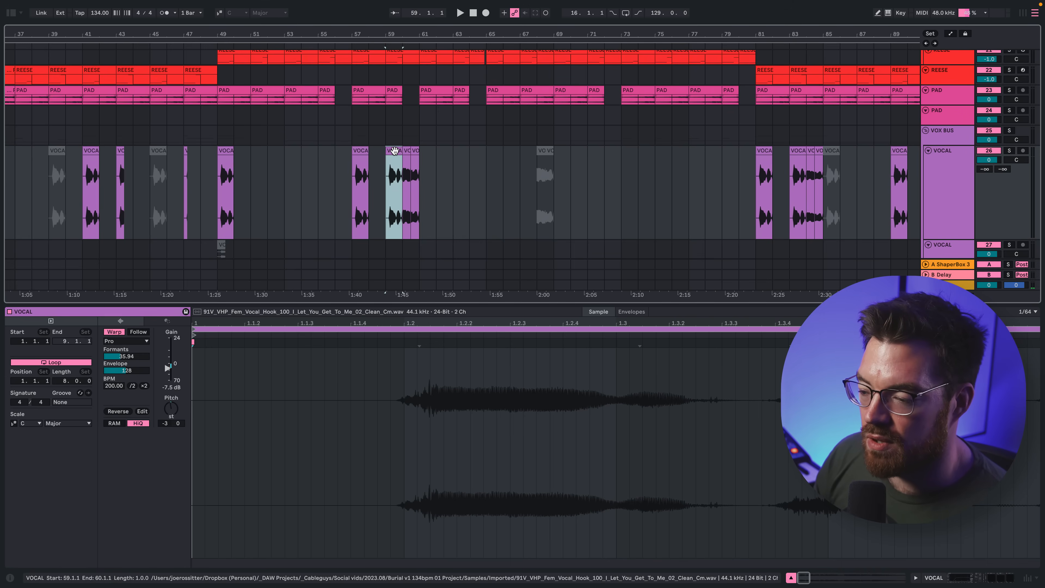
click(414, 149)
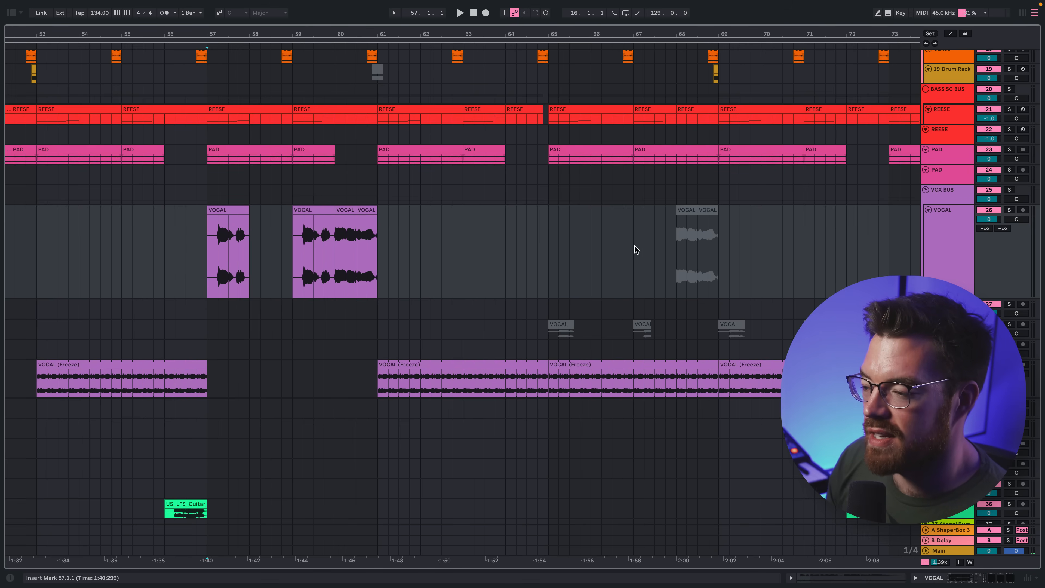
key(space)
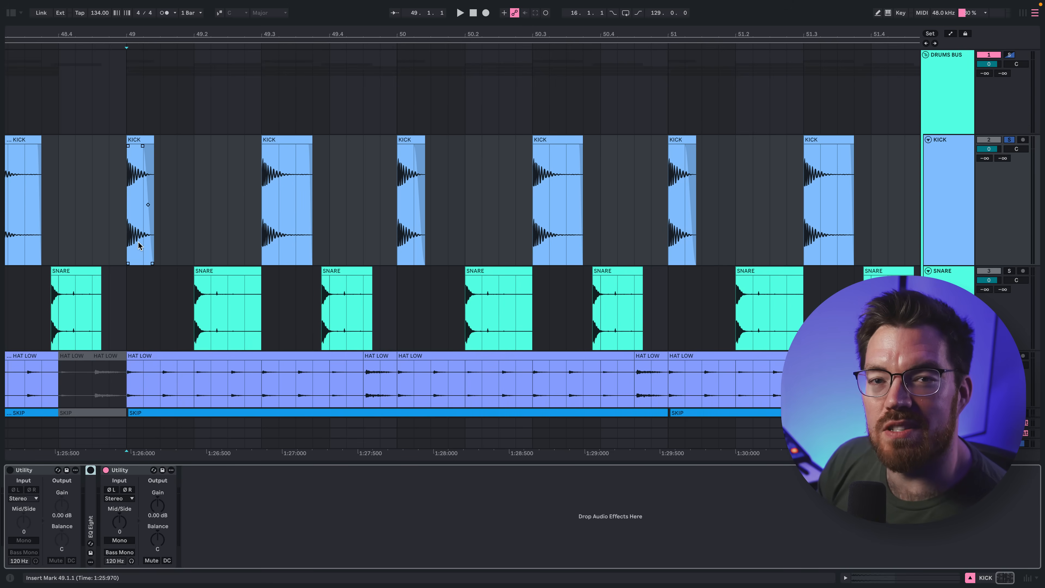
Step: Play the soloed kick pattern from bar 49 and examine the spacing of its hits
scroll(445, 240, left, 3)
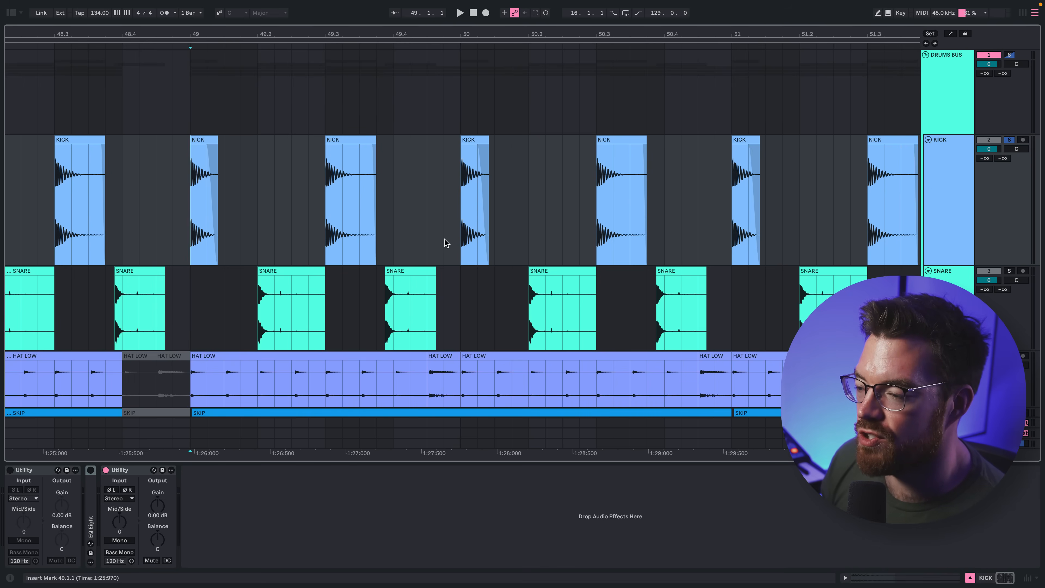
key(space)
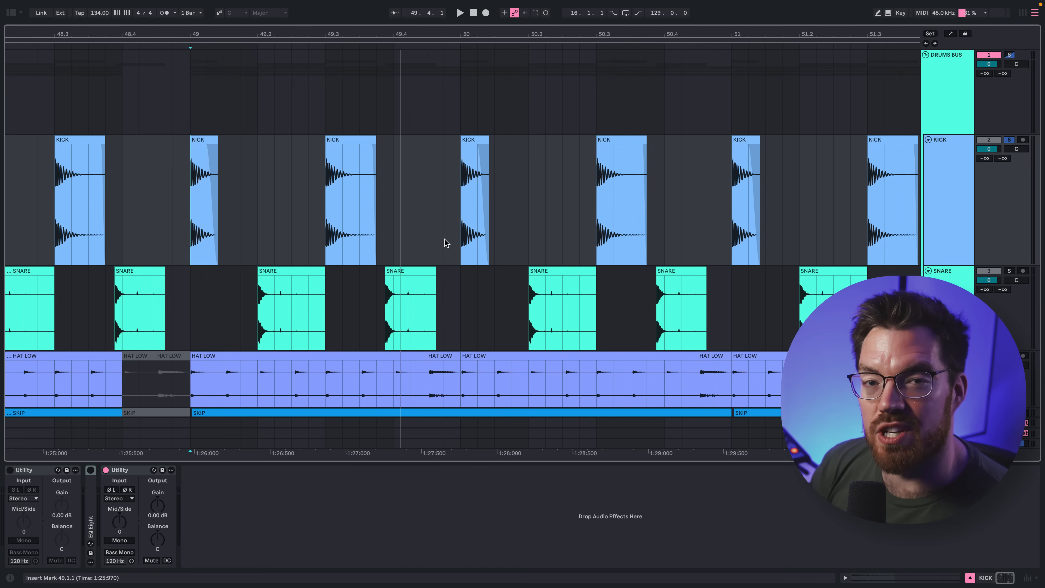
click(328, 224)
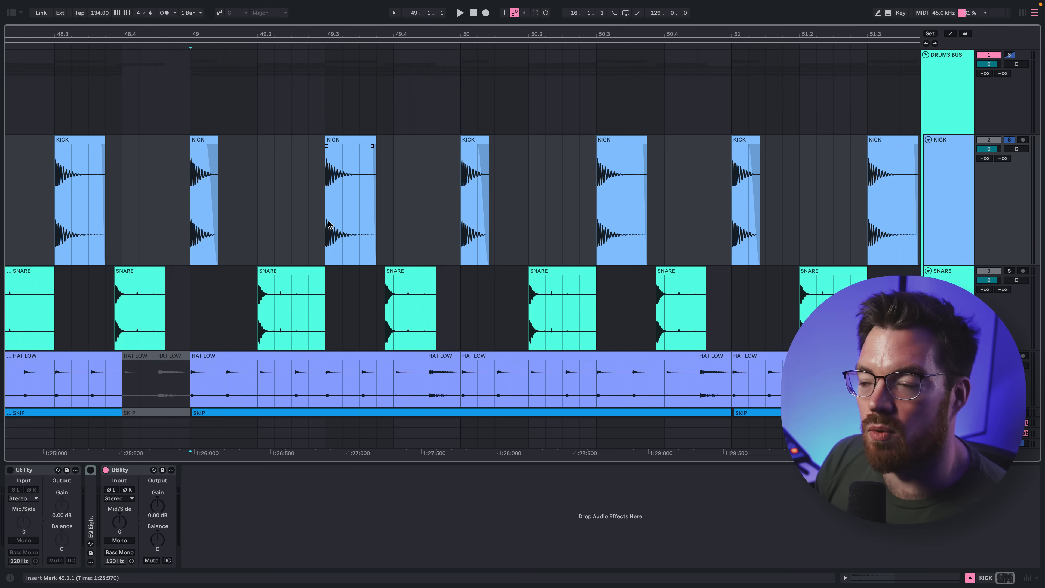
key(space)
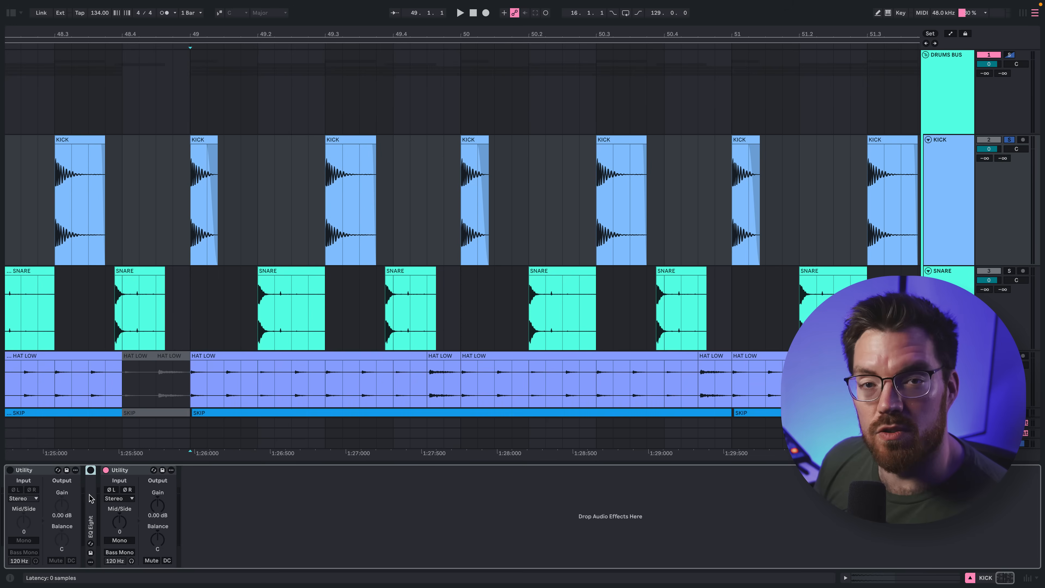
Step: Expand and enable the EQ Eight on the kick track and play the equalised kick
double_click(91, 497)
click(90, 470)
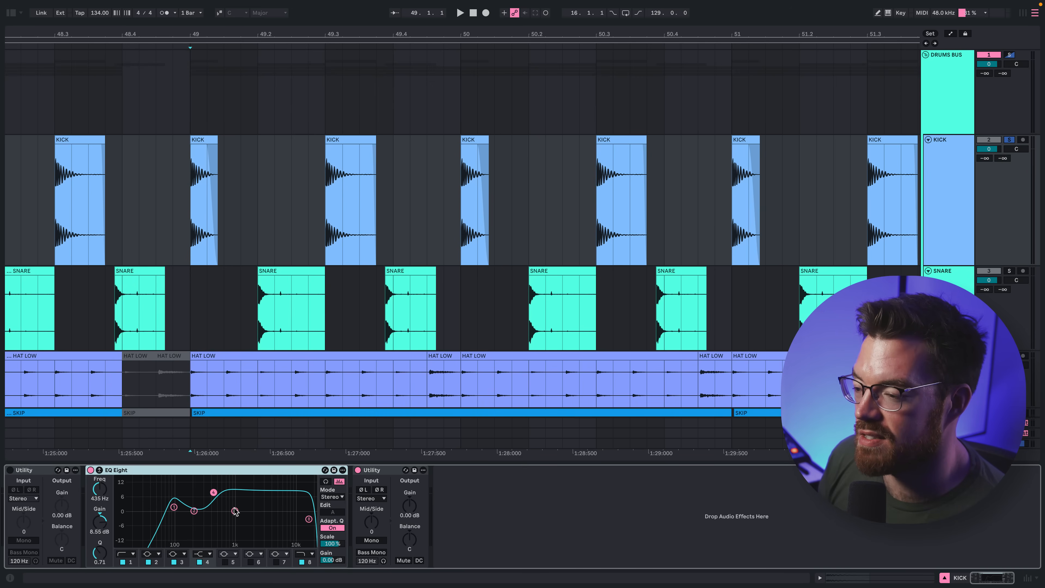
key(space)
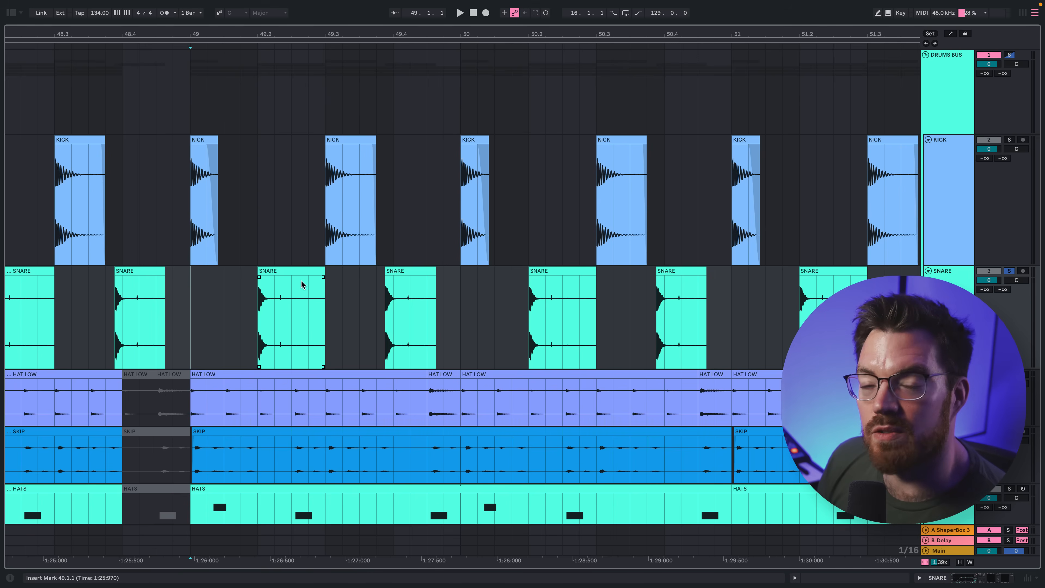
Step: Play the soloed snare and examine how the hit just before 49.4 sits against the grid
click(286, 273)
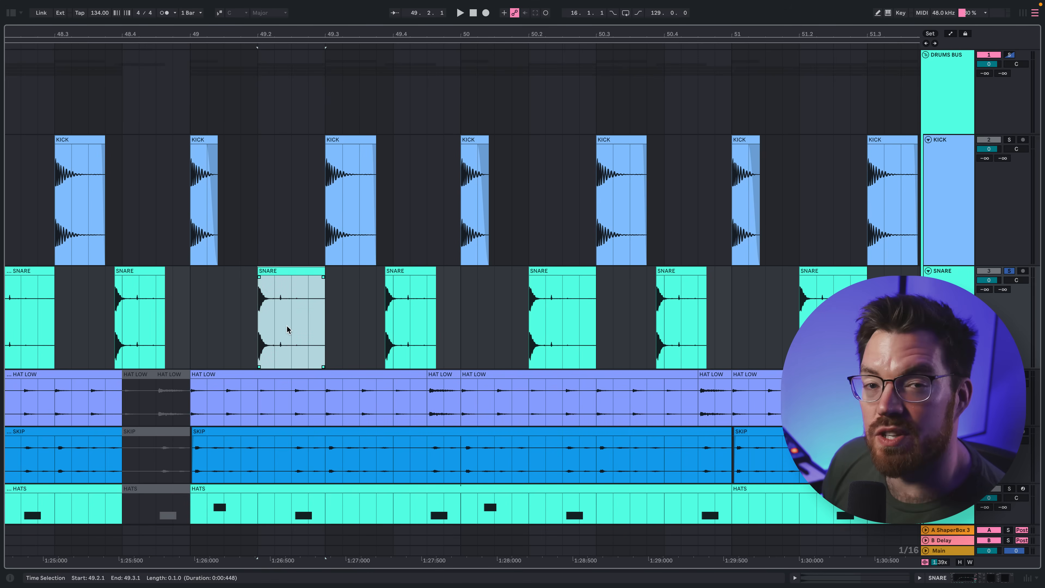
key(space)
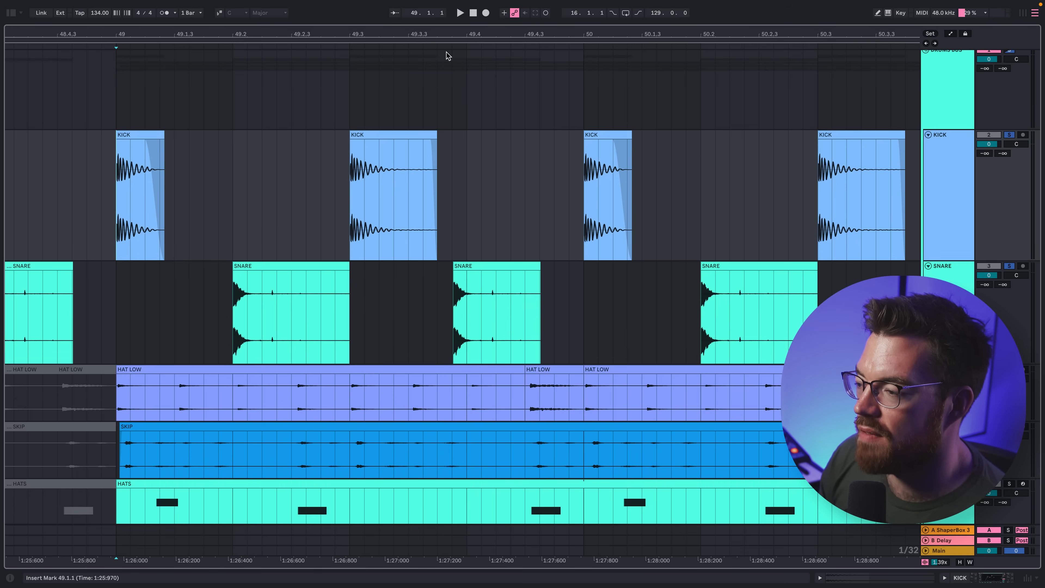
drag(451, 32, 489, 65)
click(457, 321)
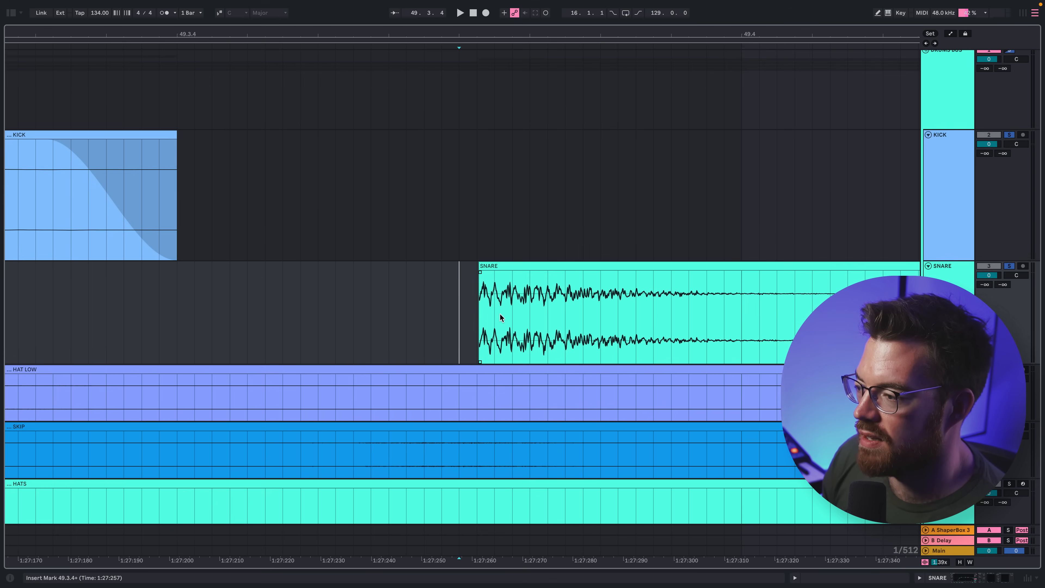
Step: Play the kick and snare together from bar 49
drag(445, 32, 446, 2)
drag(446, 1, 445, 3)
click(224, 197)
key(space)
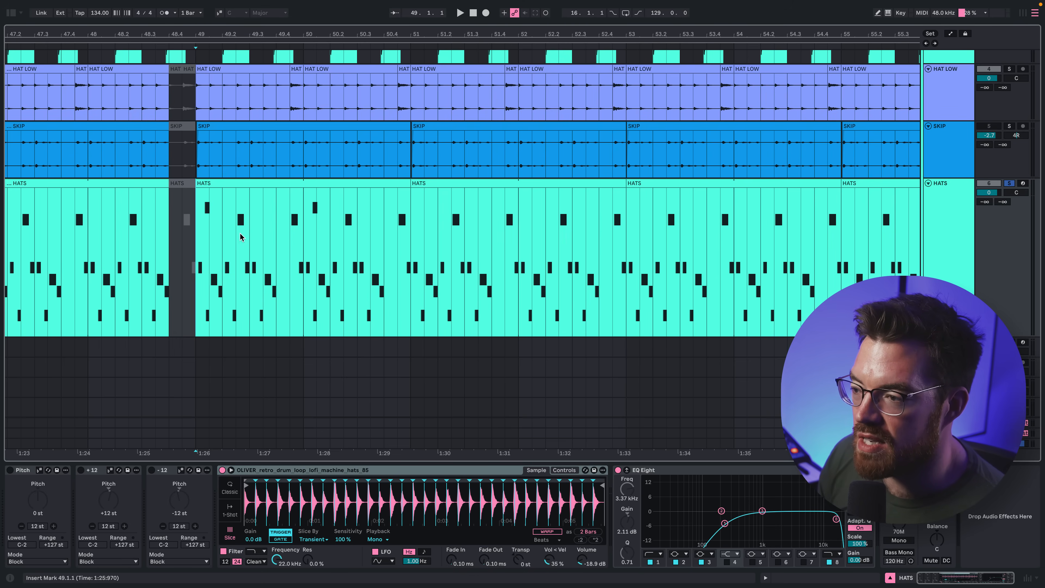
Step: Examine the soloed hats pattern around bar 49 and play it
scroll(203, 218, up, 5)
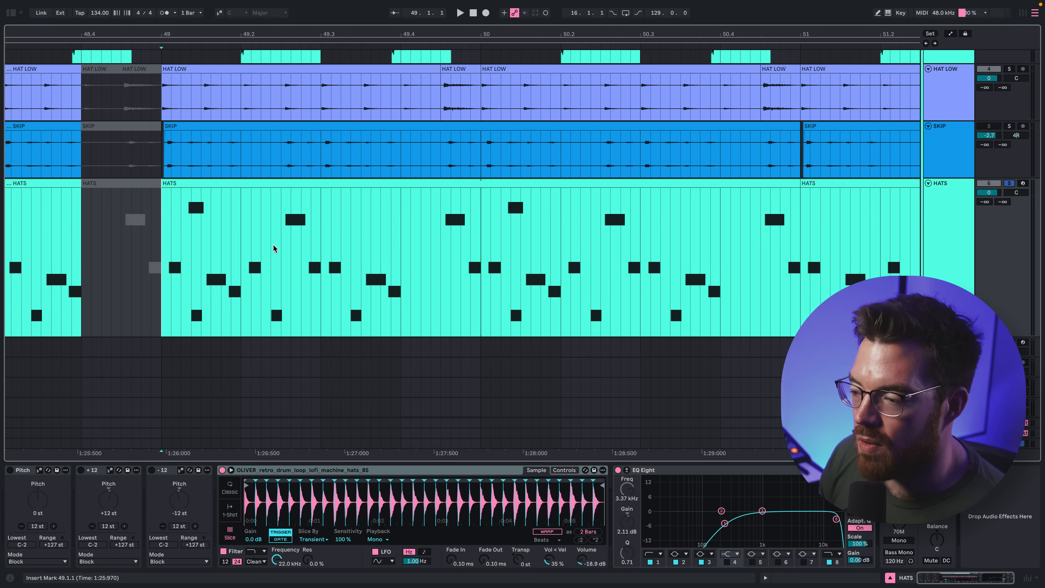
key(space)
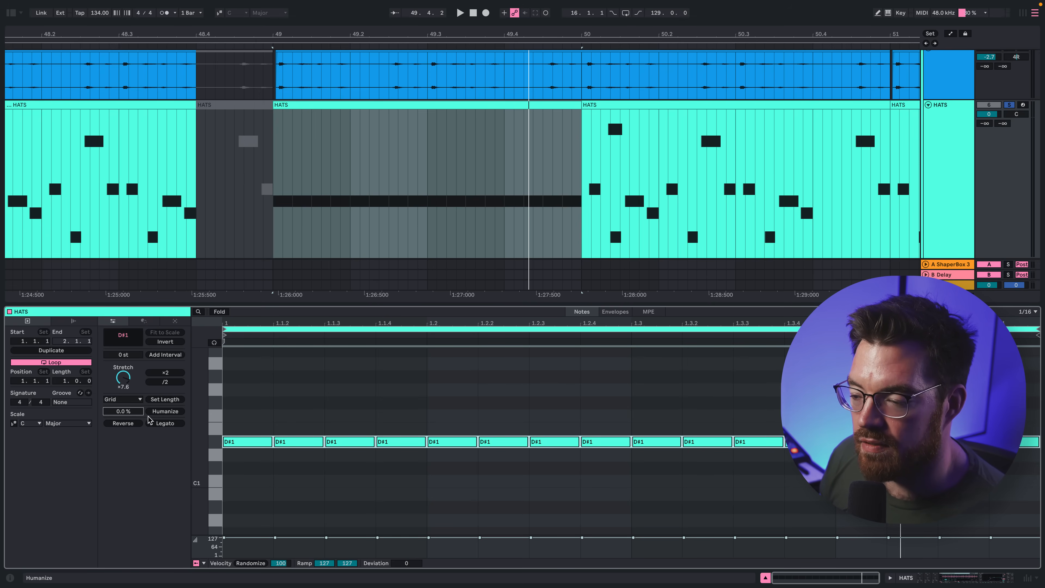
Step: Raise the humanize amount for the even row of D#1 notes in the hats clip
drag(134, 413, 134, 372)
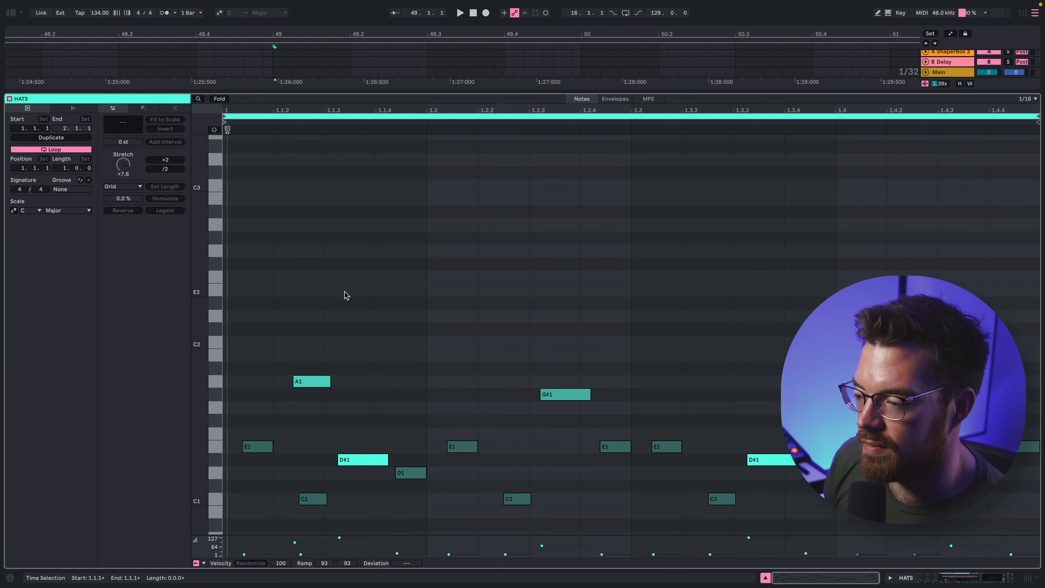
Step: Turn off Snap to Grid in the hats clip and try placing and moving notes freely off the grid
right_click(331, 248)
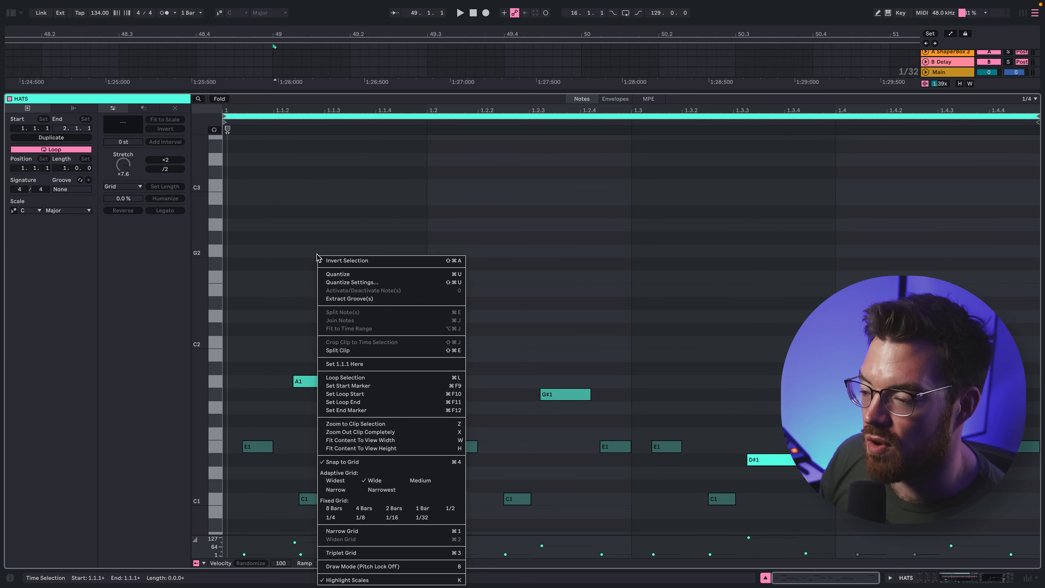
click(368, 462)
click(312, 382)
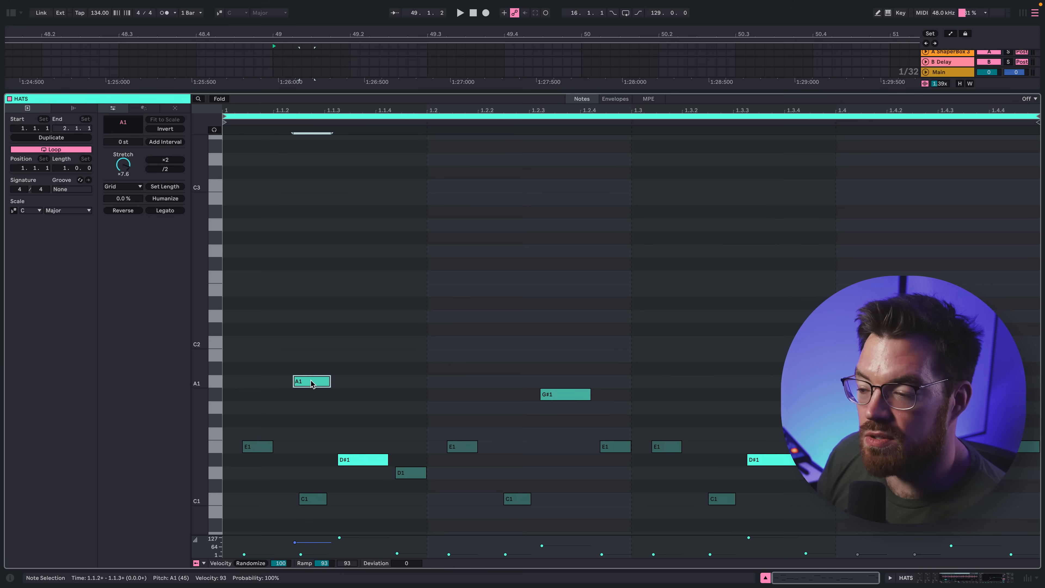
double_click(252, 342)
double_click(295, 315)
drag(295, 316, 383, 342)
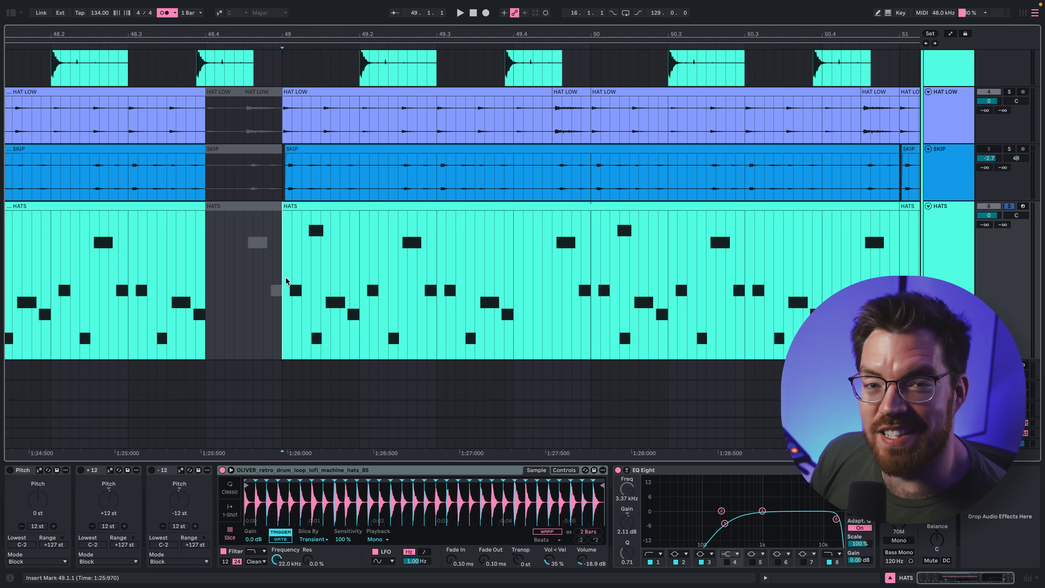
Step: Play the soloed hats and then the drum layers from bar 49
key(space)
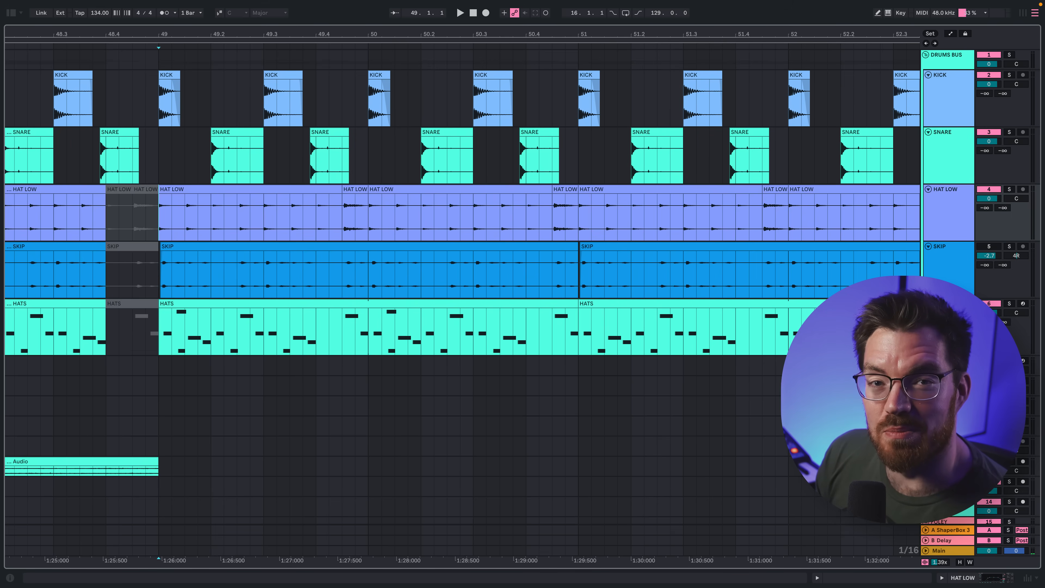
key(space)
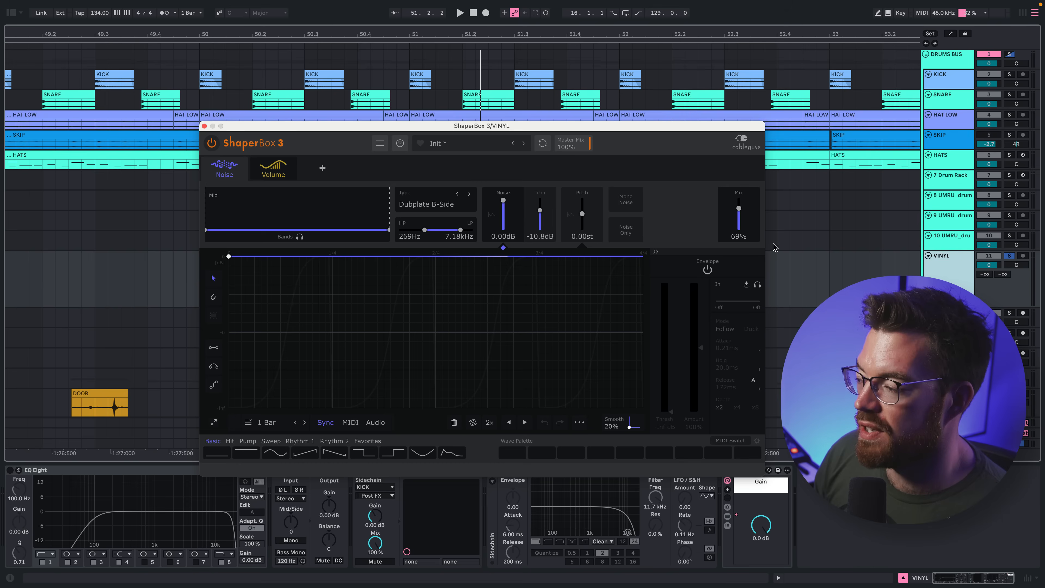
Step: Examine the Volume and Noise shapers in the vinyl track's ShaperBox 3 and play the effect from bar 49
click(272, 169)
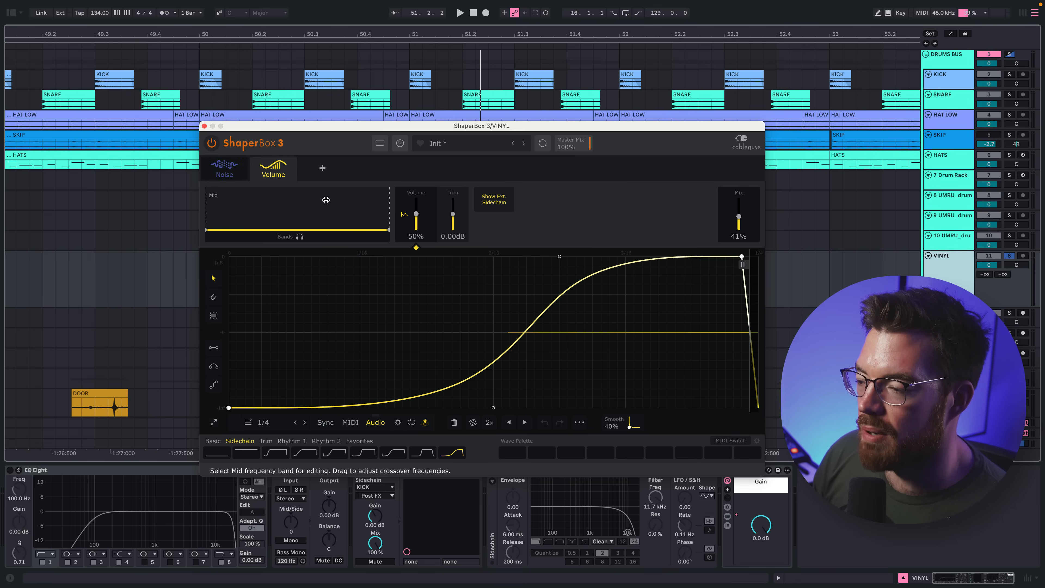
click(225, 169)
key(space)
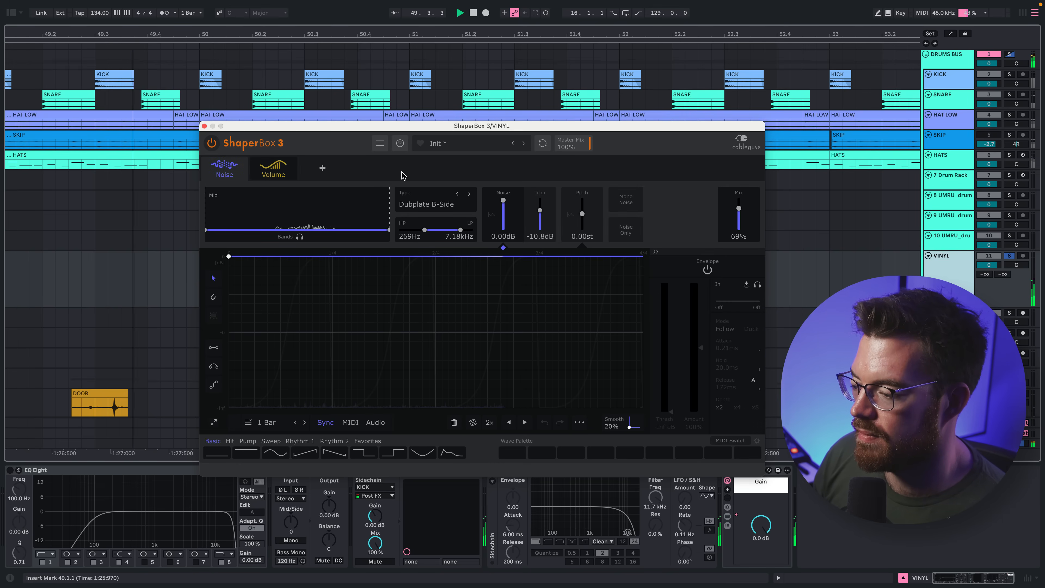
Step: Open the ShaperBox 3 on the drums bus and play the drums from bar 49
click(956, 263)
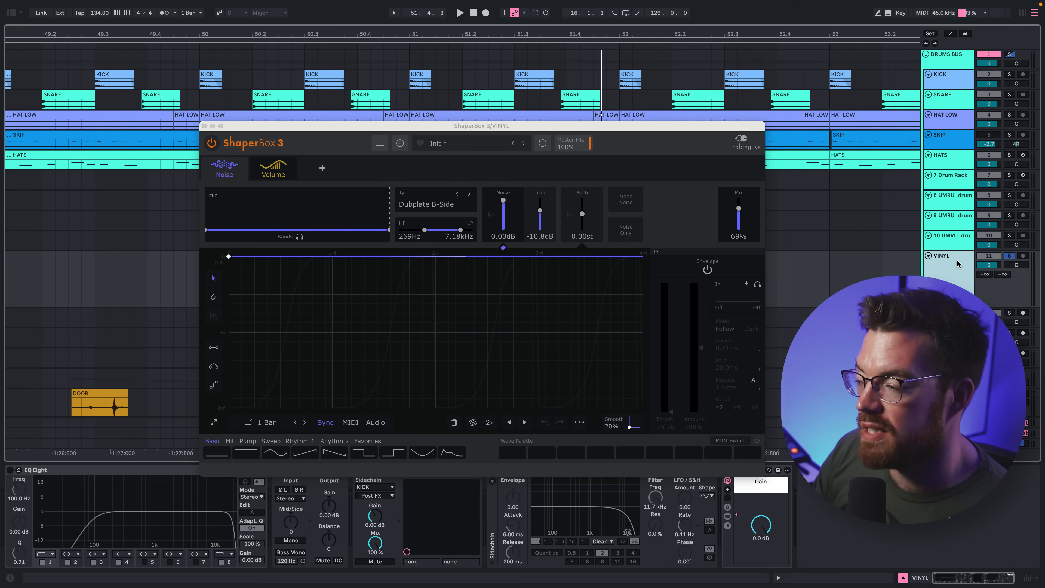
click(953, 61)
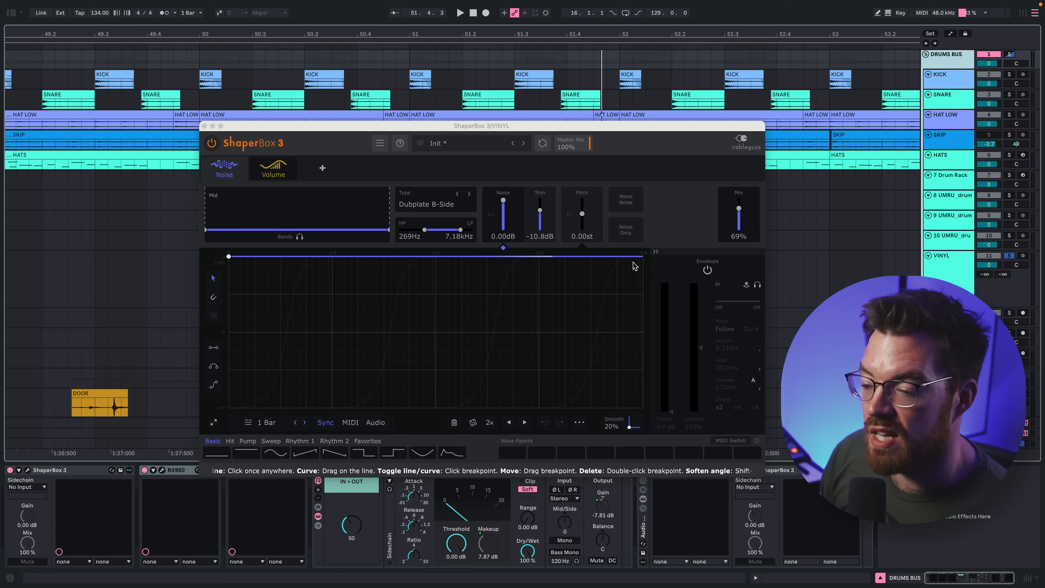
click(28, 470)
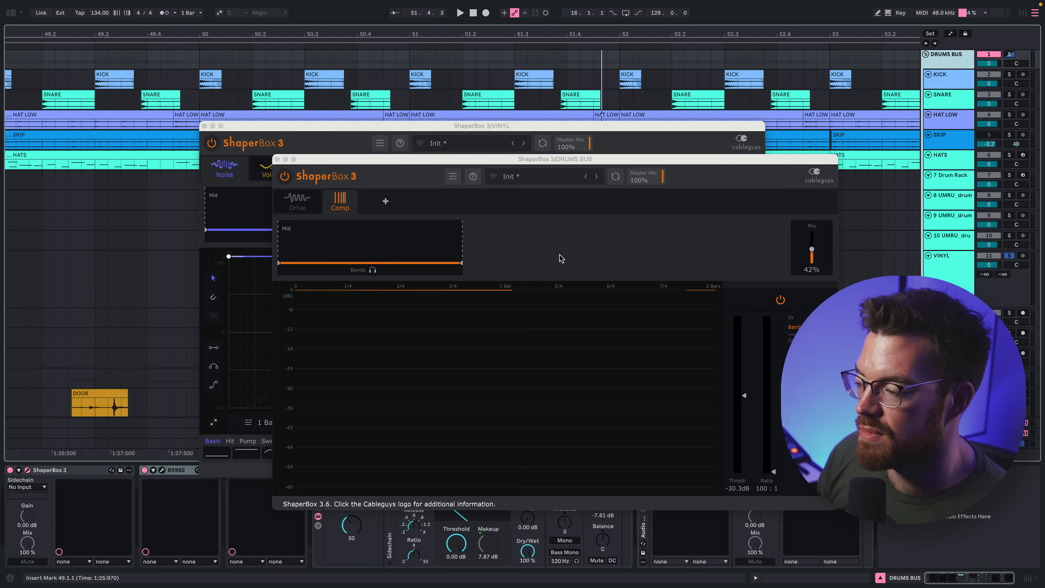
key(space)
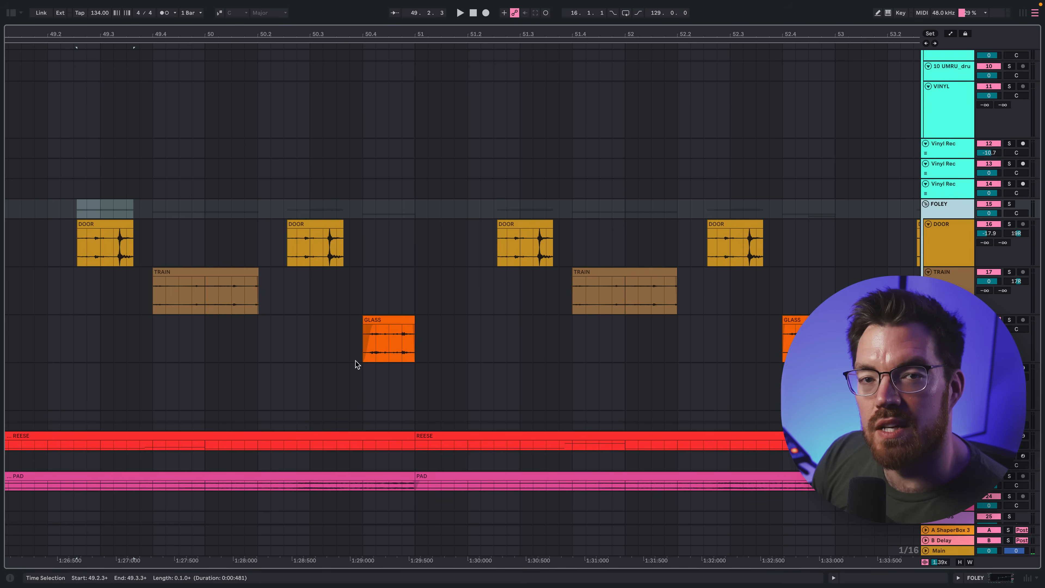
Step: Play the door, train, glass and short accent clips of the foley group individually, followed by the foley layers together
click(109, 224)
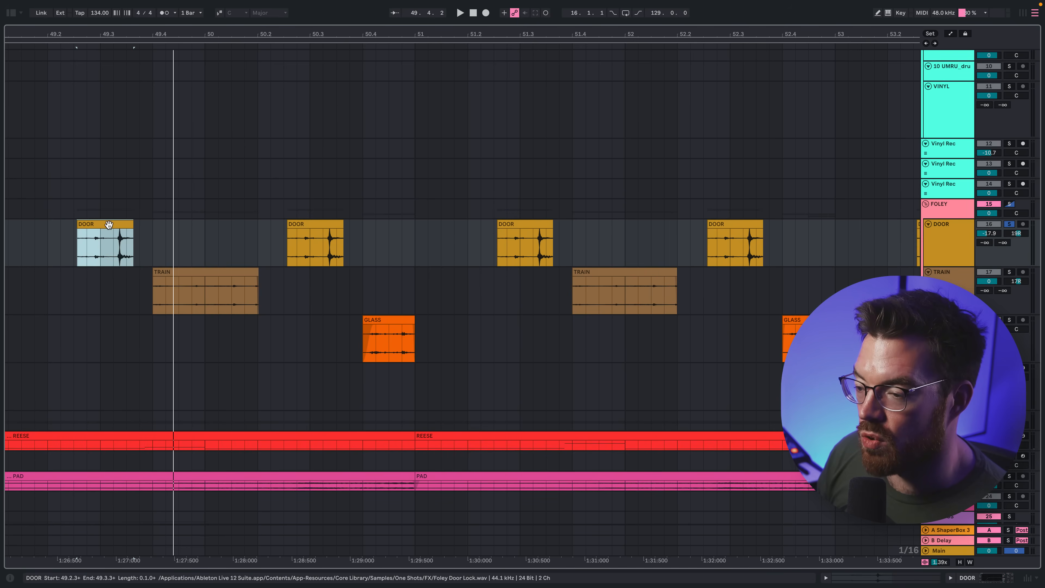
key(space)
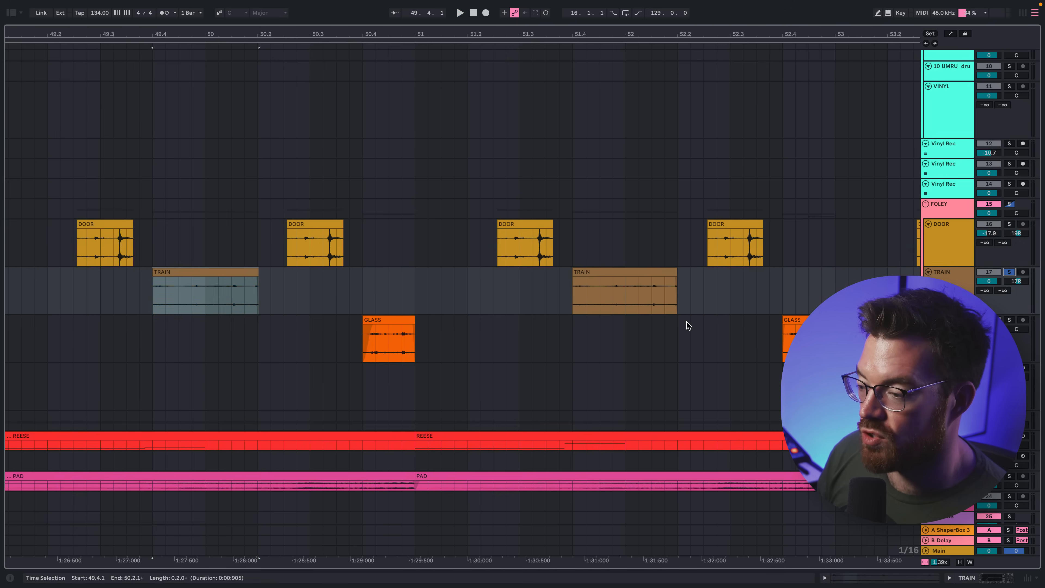
key(space)
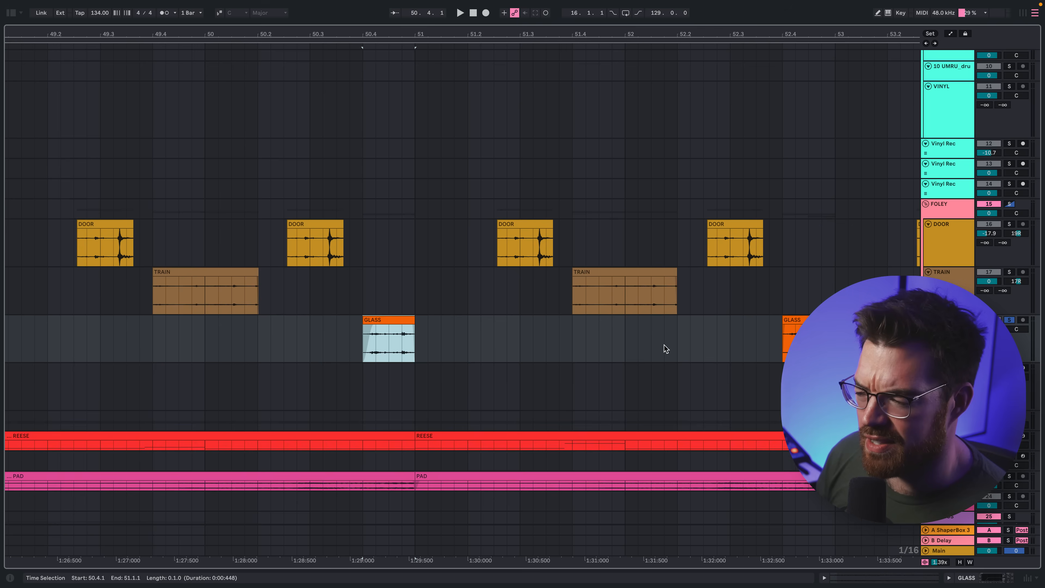
key(space)
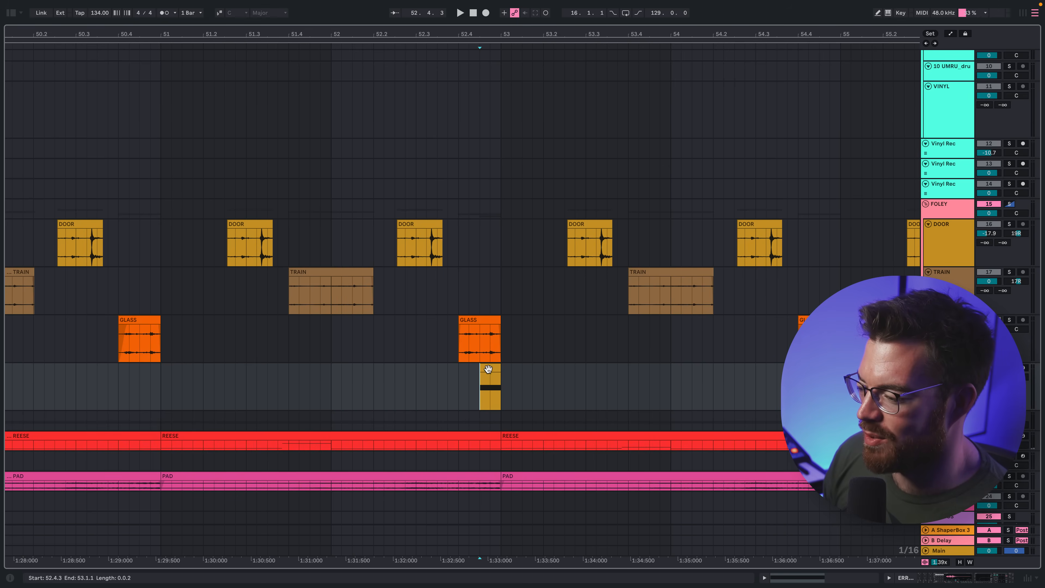
key(space)
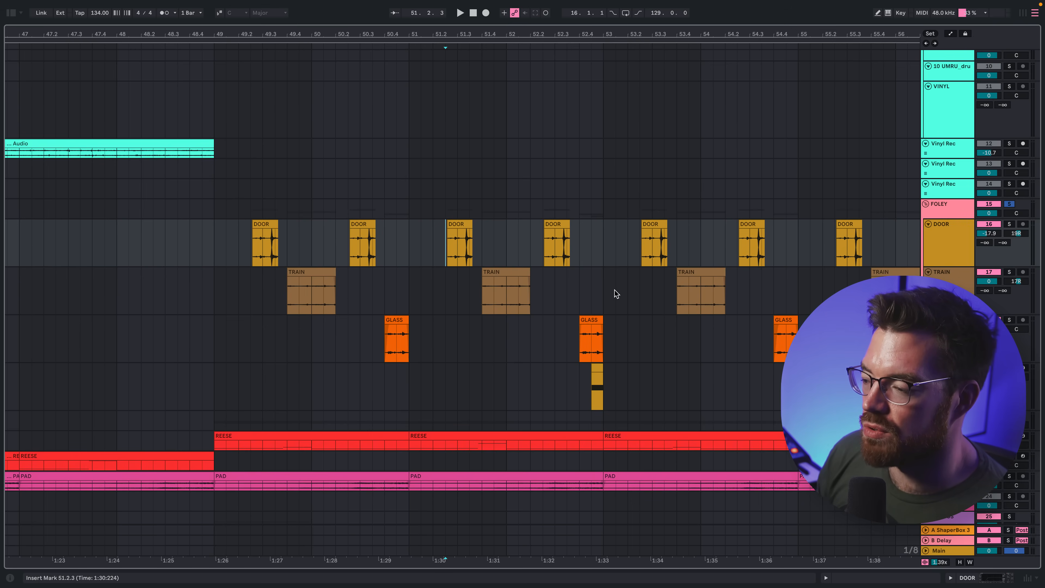
key(space)
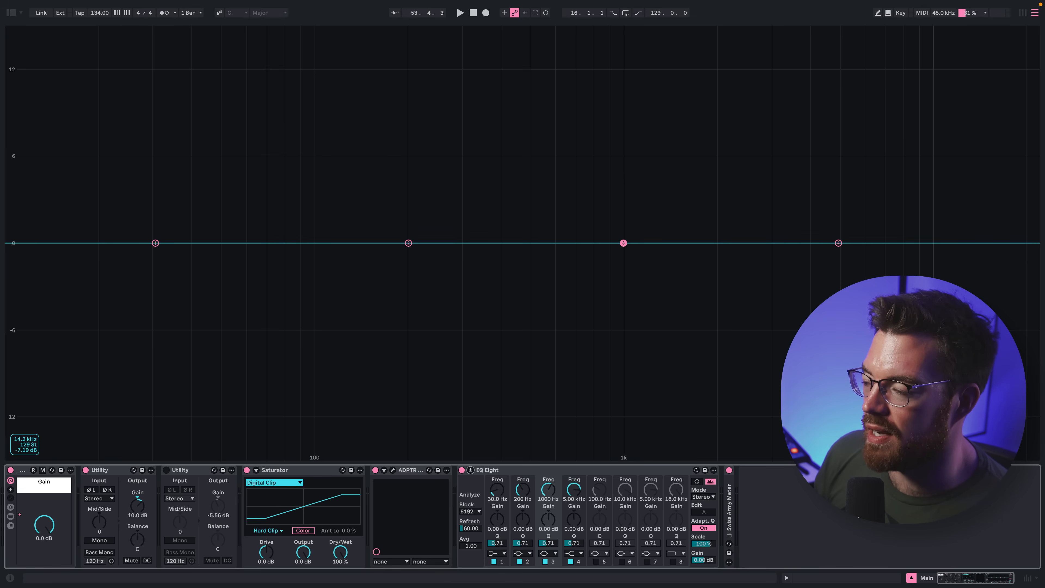
Step: Play the track and examine its frequency spectrum in the Main track's EQ Eight, particularly the high-frequency roll-off
key(space)
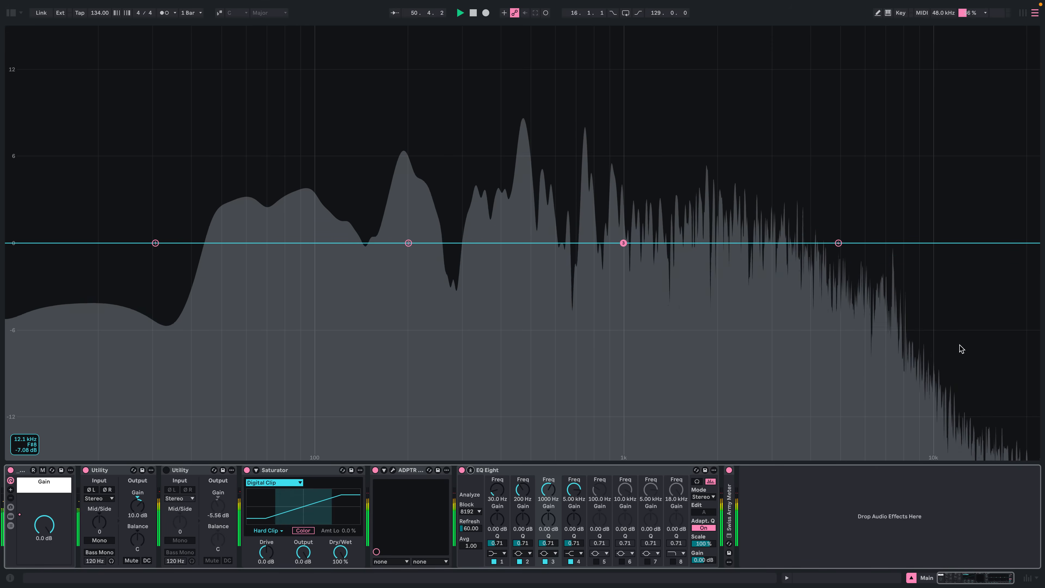
key(space)
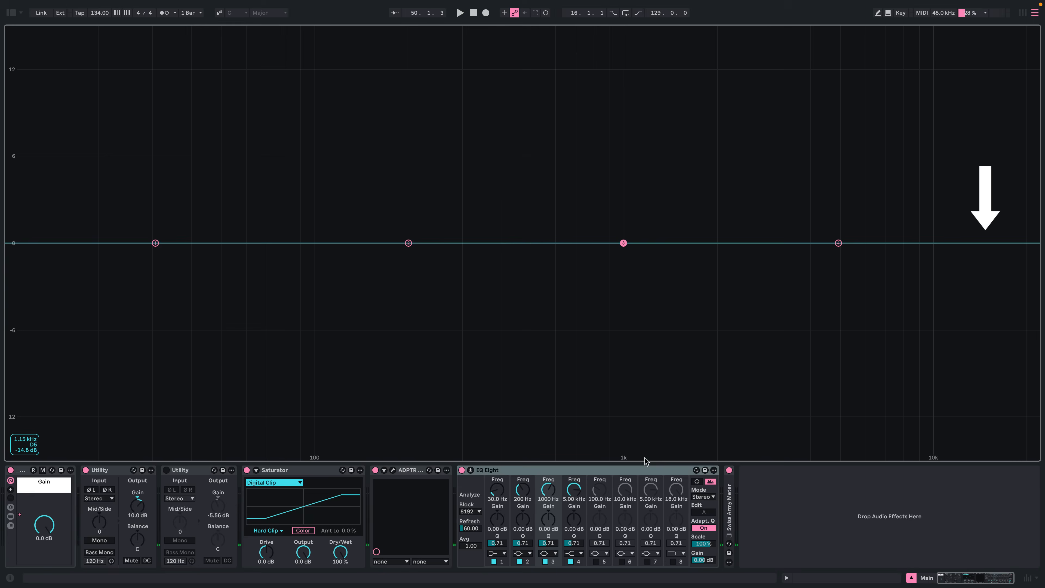
key(space)
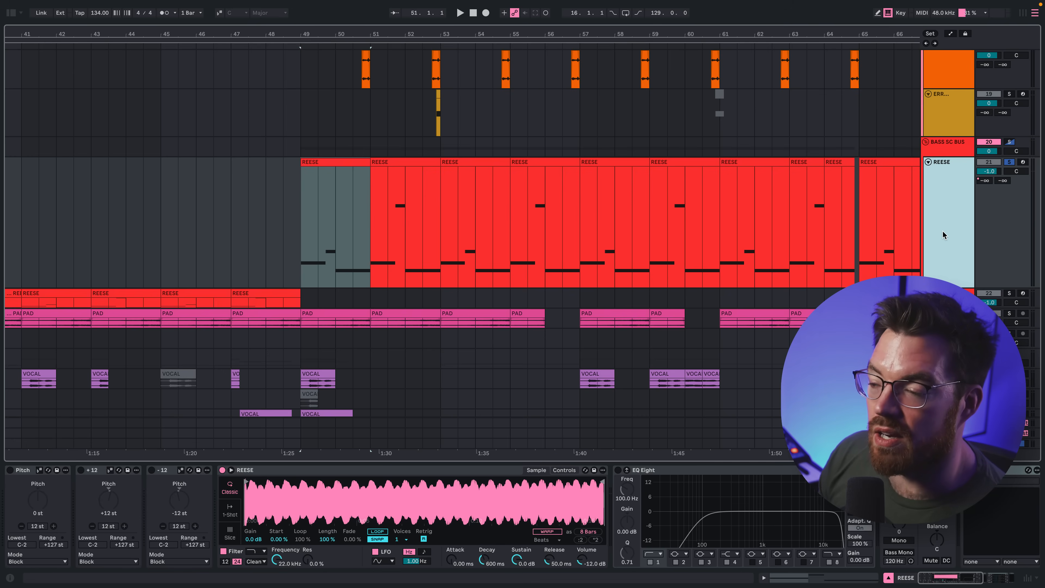
Step: Open the REESE clip at bar 49 to examine its D3, F3 and C3 notes and play the bassline
double_click(341, 162)
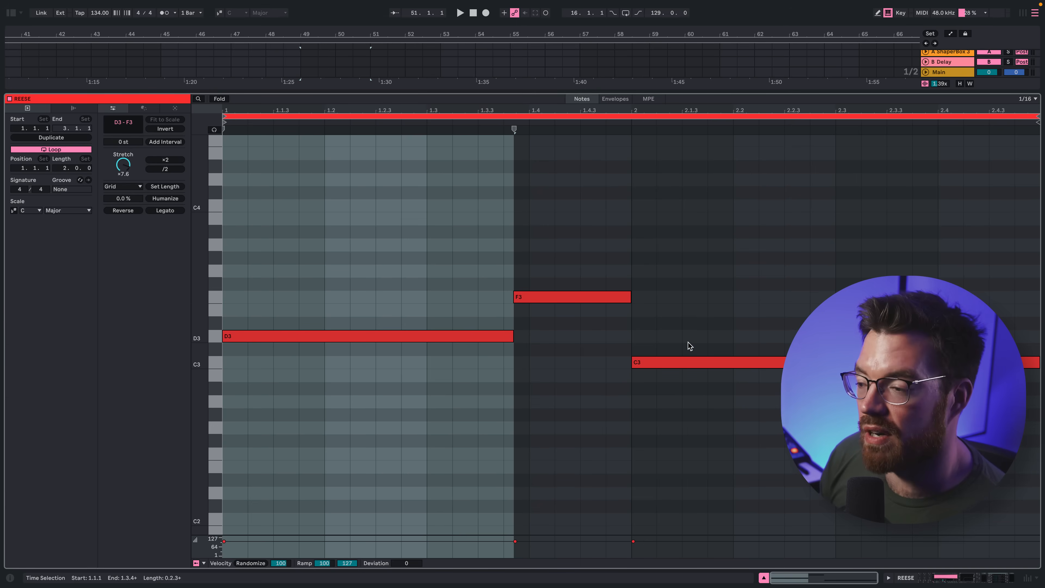
key(space)
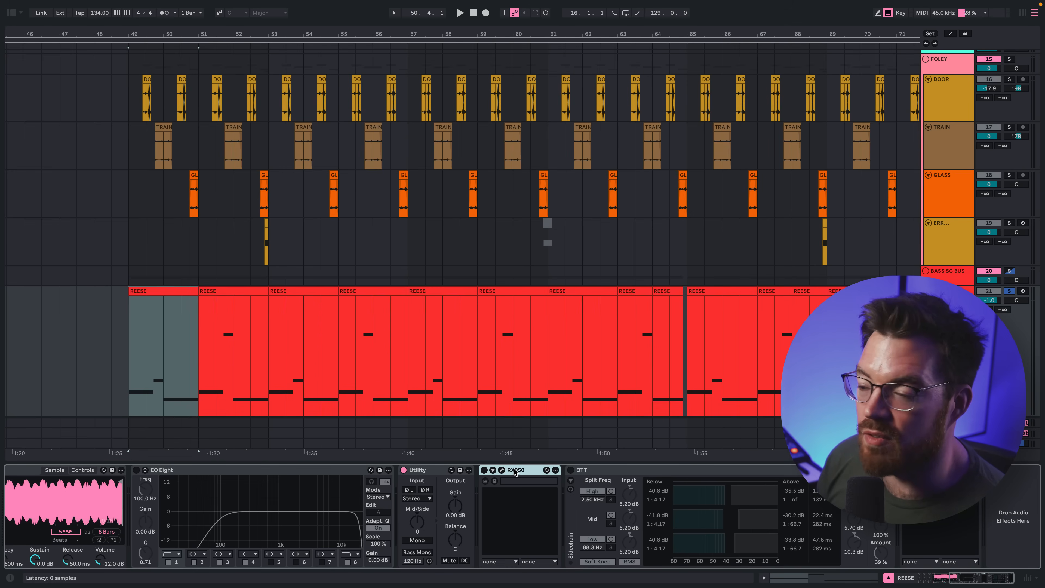
Step: Enable the RX950 and OTT on the REESE track and play the processed bass
click(483, 469)
click(570, 470)
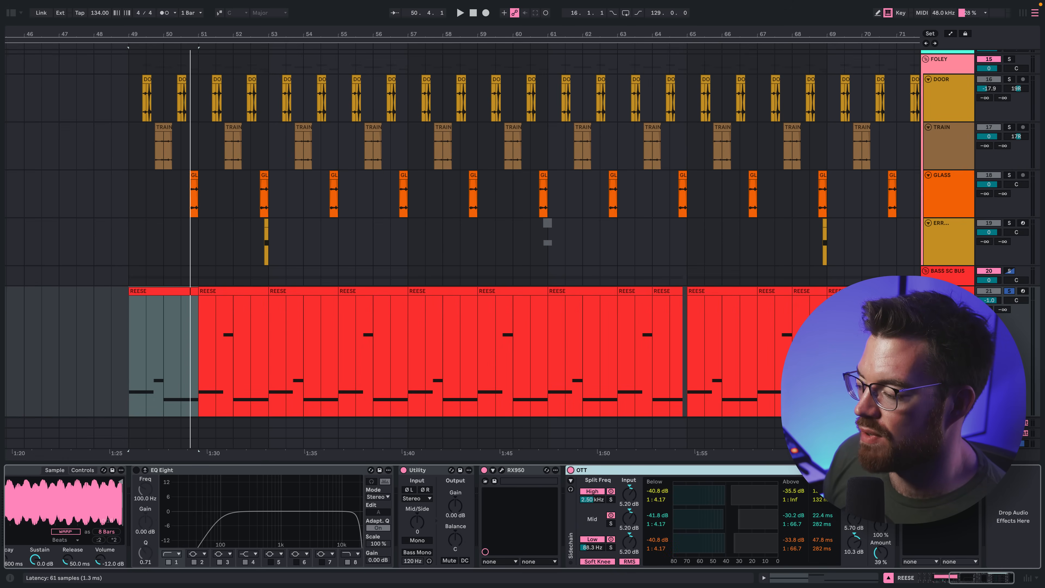
key(space)
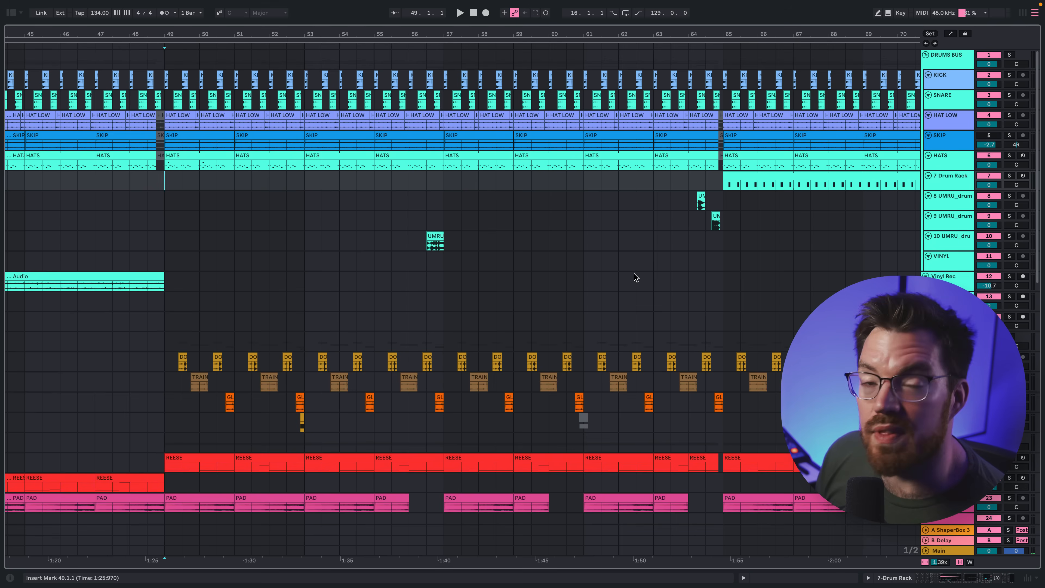
Step: Examine the arrangement during playback from the drum tracks down through the foley, reese, pad, vocal and effect clips
scroll(633, 275, down, 10)
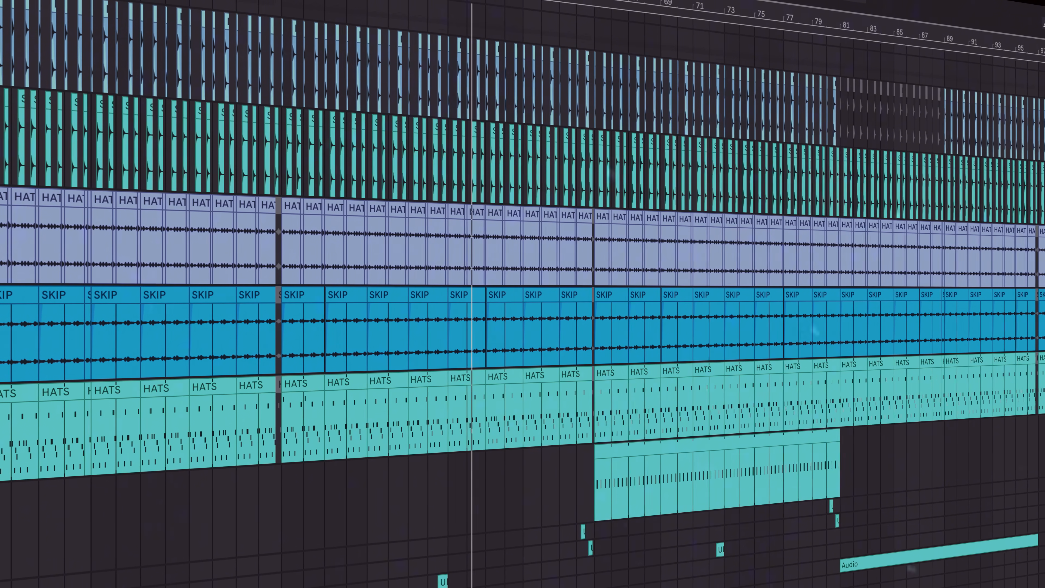
scroll(522, 312, down, 10)
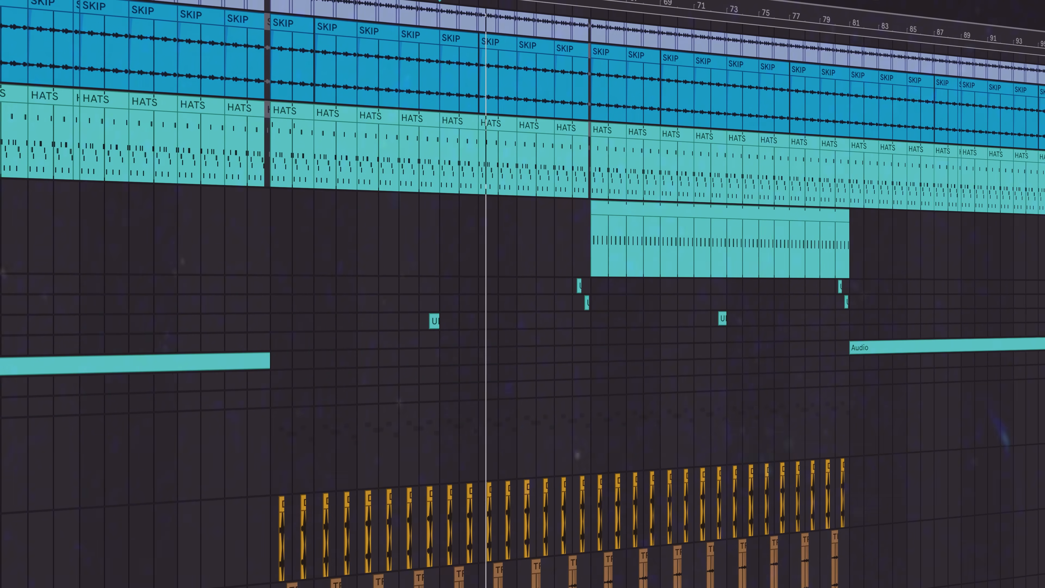
scroll(522, 313, down, 4)
scroll(522, 313, down, 6)
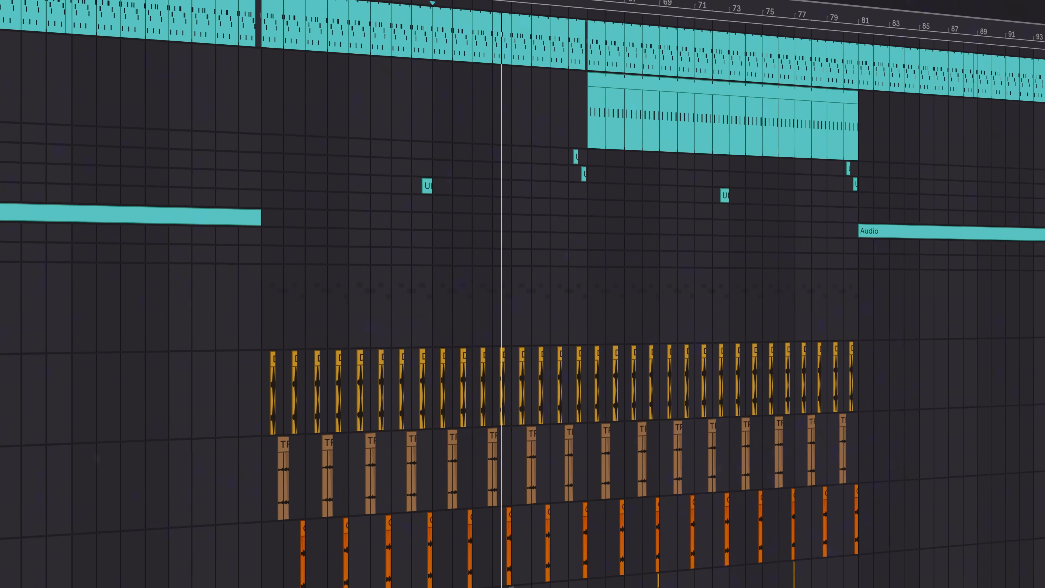
scroll(522, 313, down, 6)
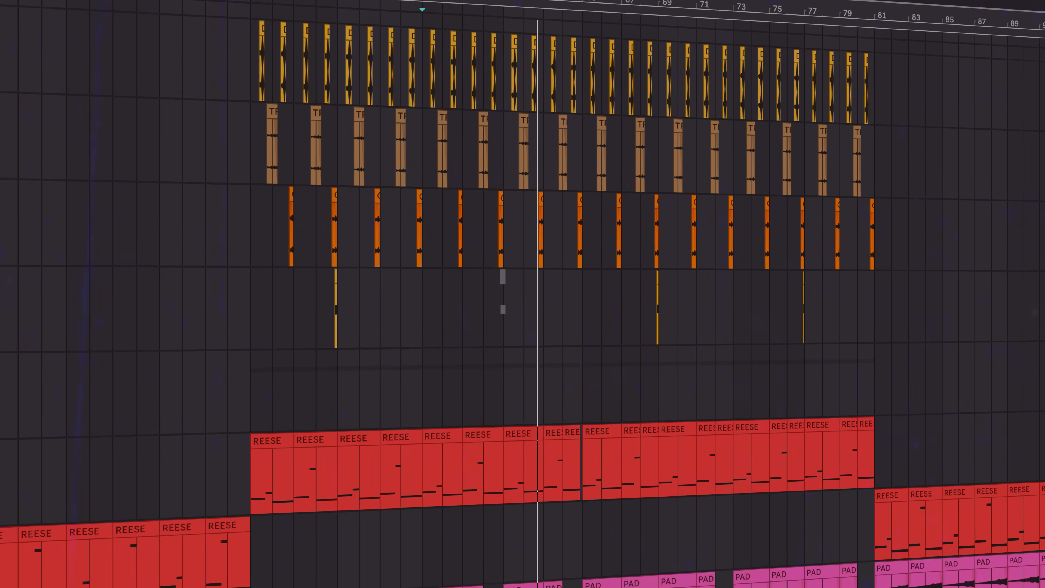
scroll(522, 312, down, 5)
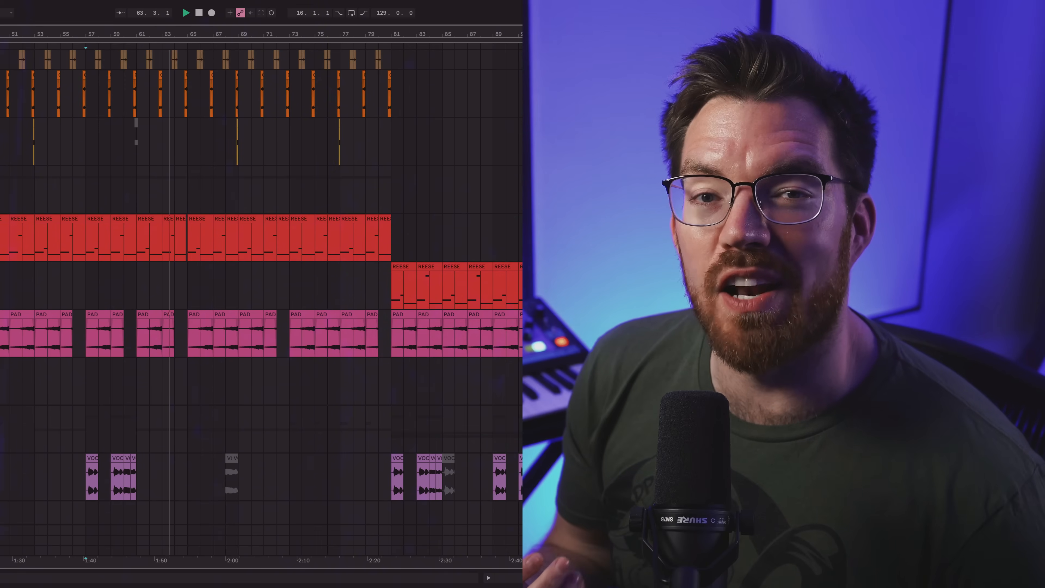
scroll(261, 288, down, 4)
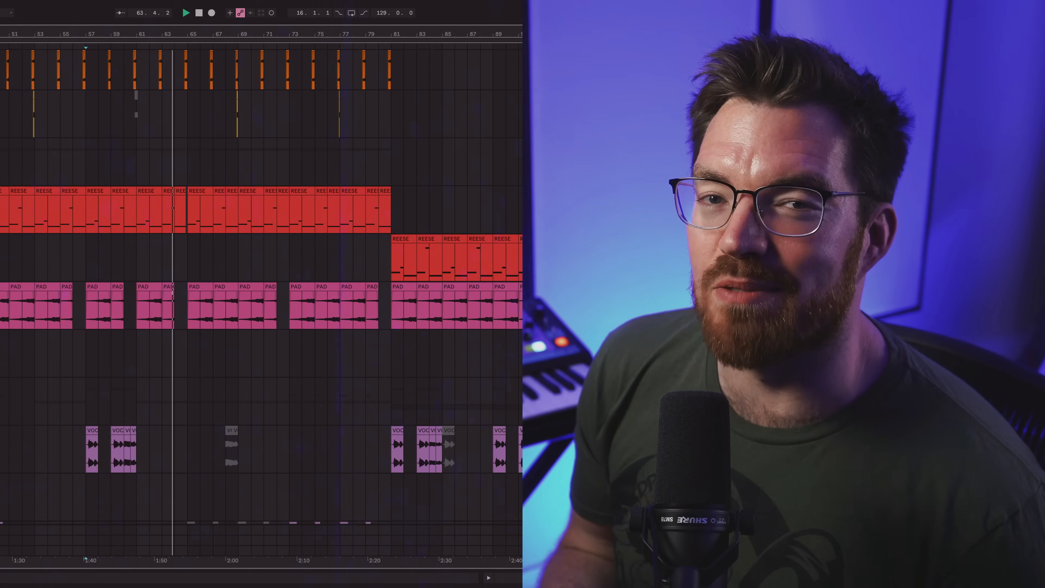
scroll(261, 288, down, 1)
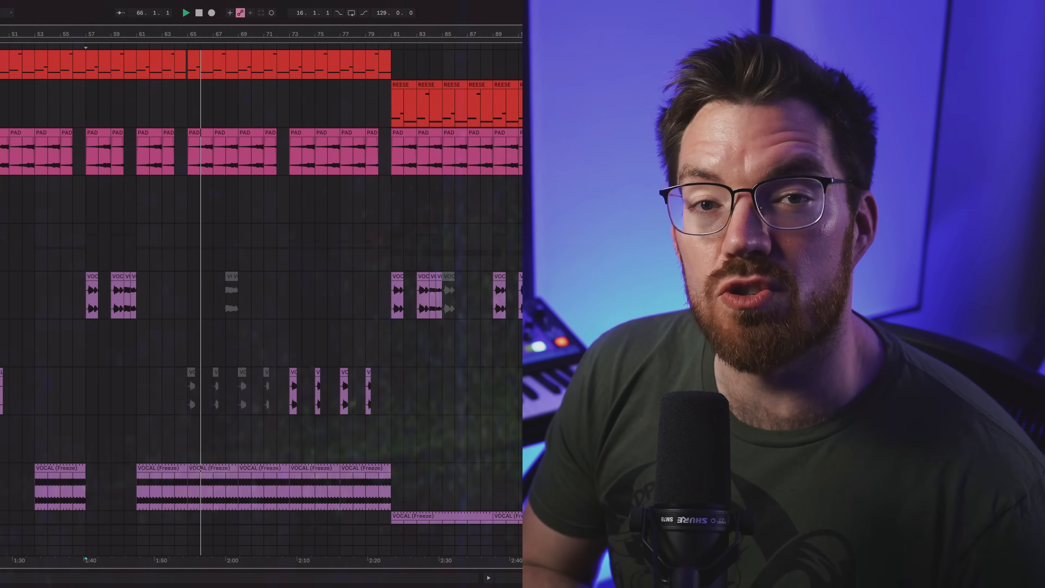
scroll(261, 288, down, 5)
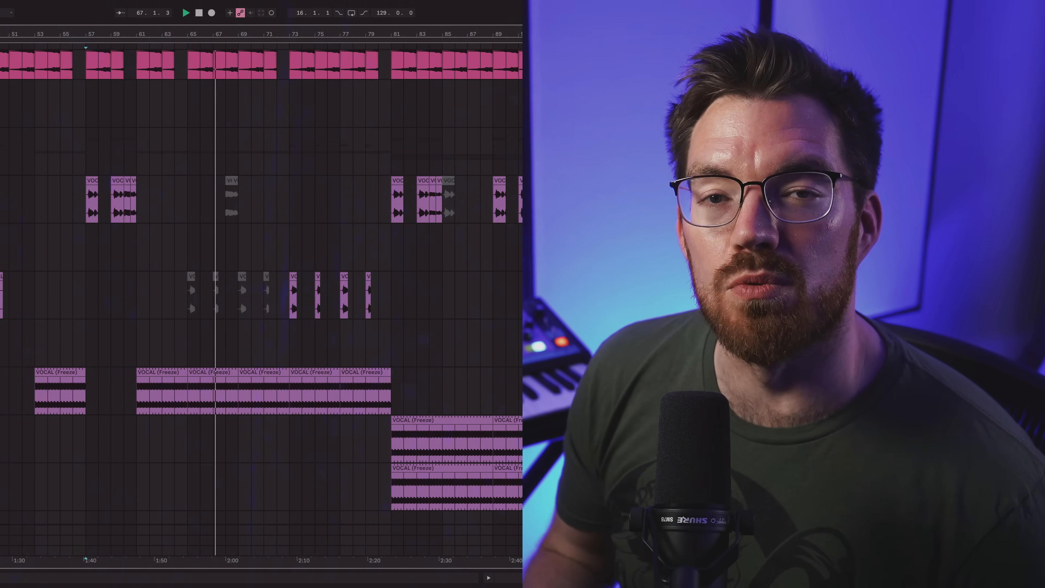
scroll(261, 288, down, 3)
scroll(261, 288, down, 2)
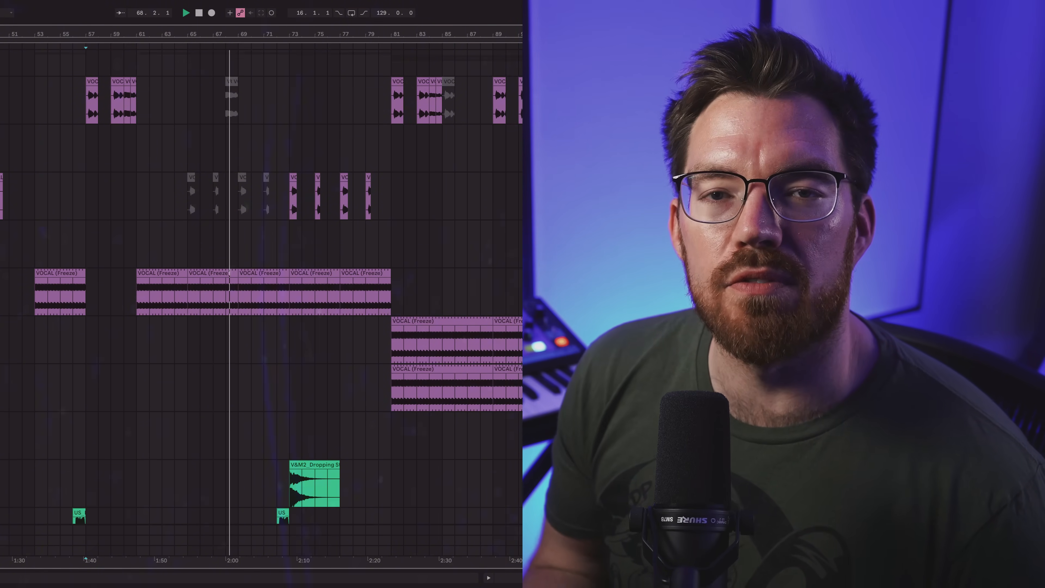
scroll(262, 288, down, 4)
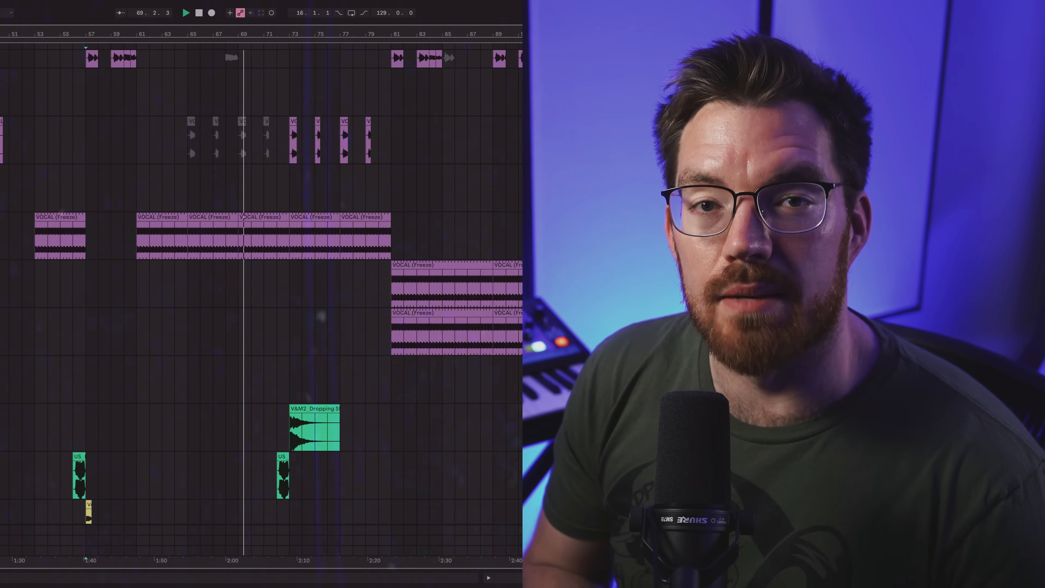
scroll(261, 288, down, 2)
scroll(262, 288, down, 1)
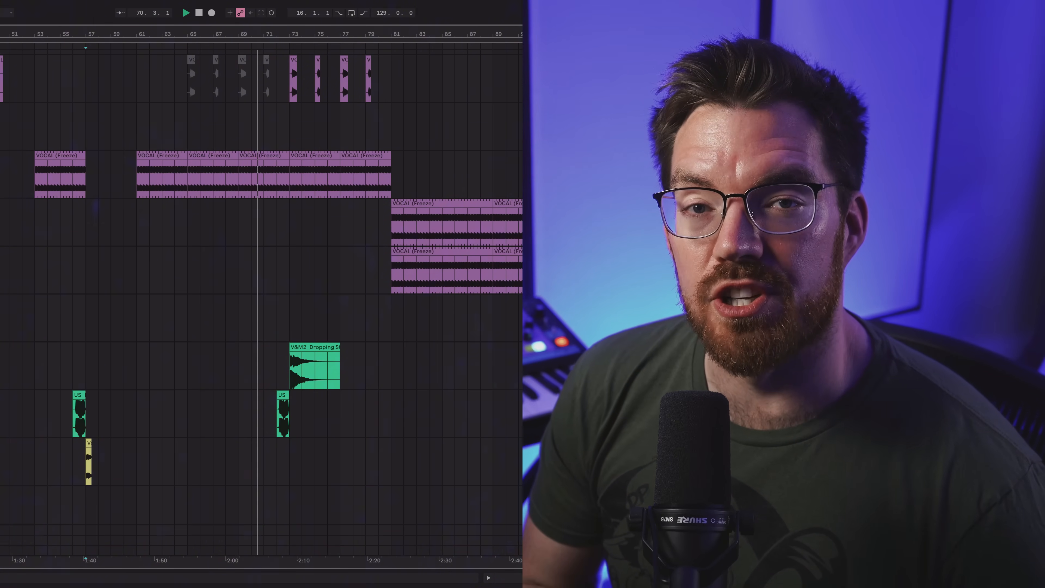